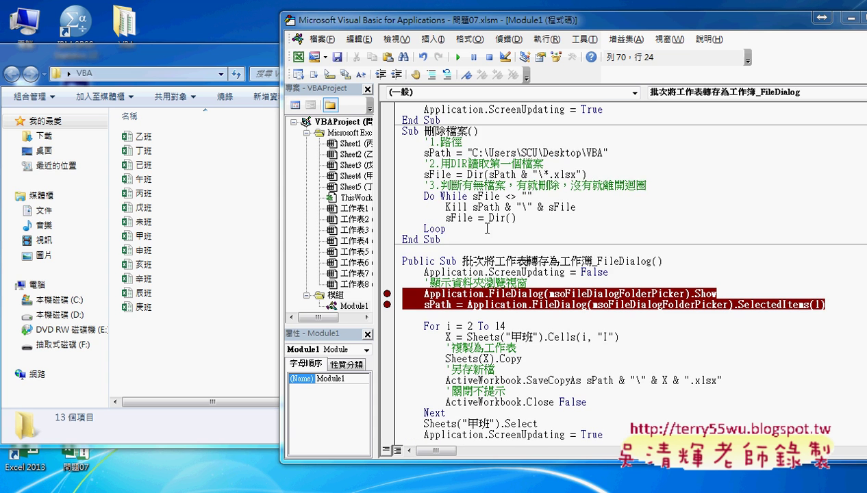
# - Highlight FileDialog in the delete procedure's name and its two folder-picking code lines
pyautogui.moveTo(444, 239); pyautogui.dragTo(388, 129)
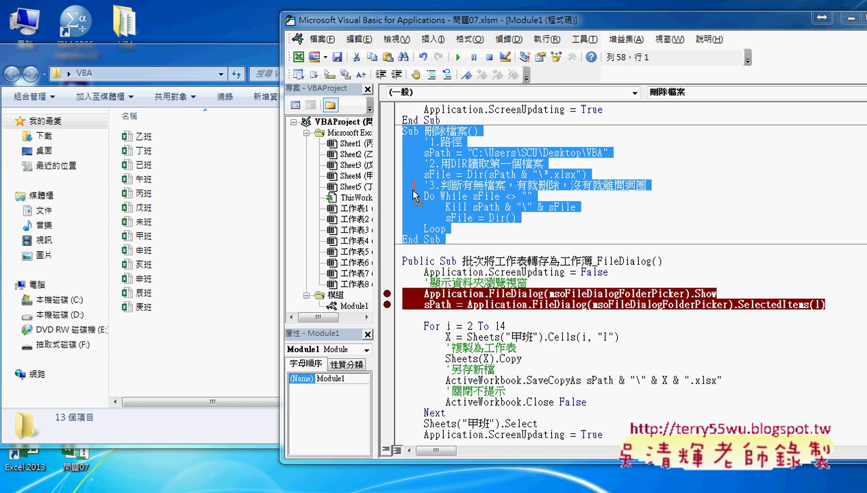
pyautogui.scroll(-2, 489, 236)
pyautogui.scroll(-2, 493, 236)
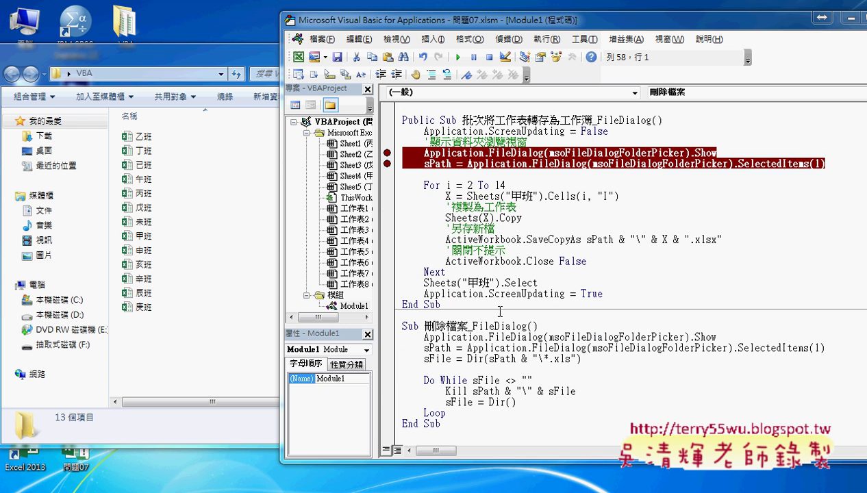
pyautogui.moveTo(472, 326); pyautogui.dragTo(527, 327)
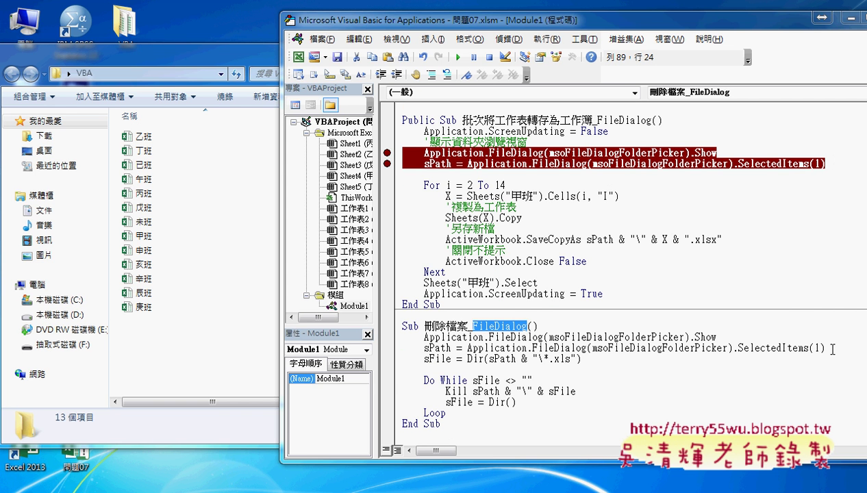
pyautogui.moveTo(831, 349); pyautogui.dragTo(397, 337)
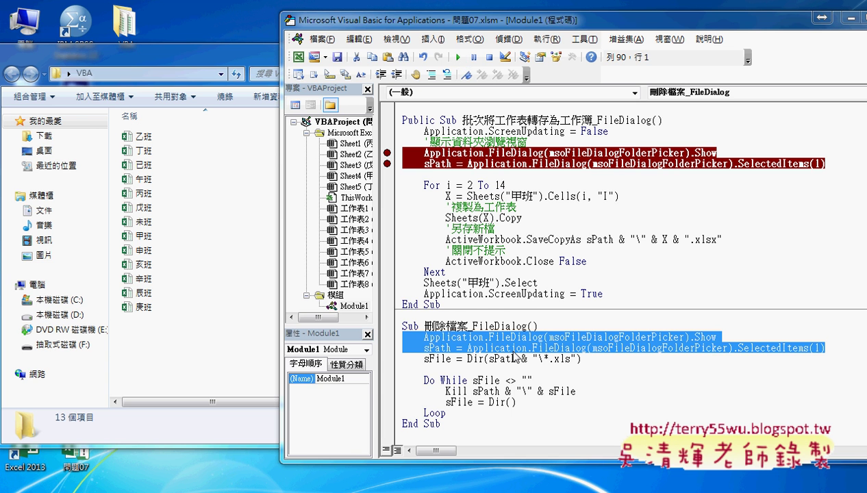
pyautogui.press('Left')
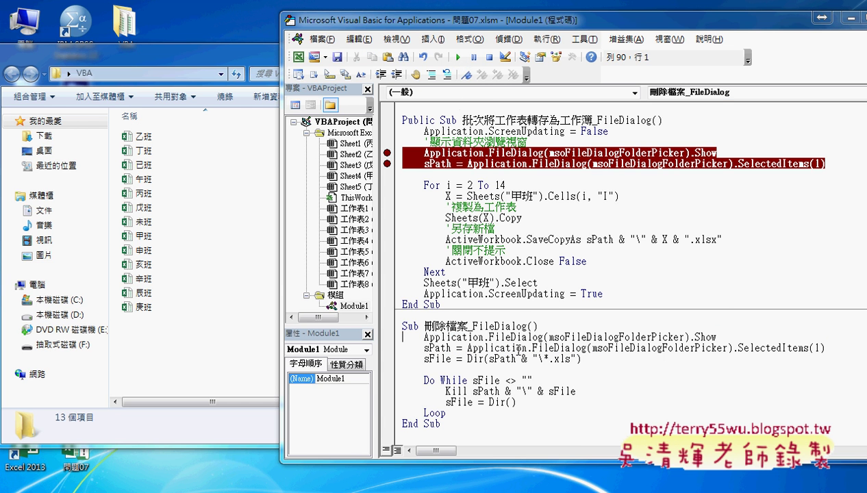
# - Run 刪除檔案_FileDialog on the desktop VBA folder, deleting all its class workbooks
pyautogui.click(458, 57)
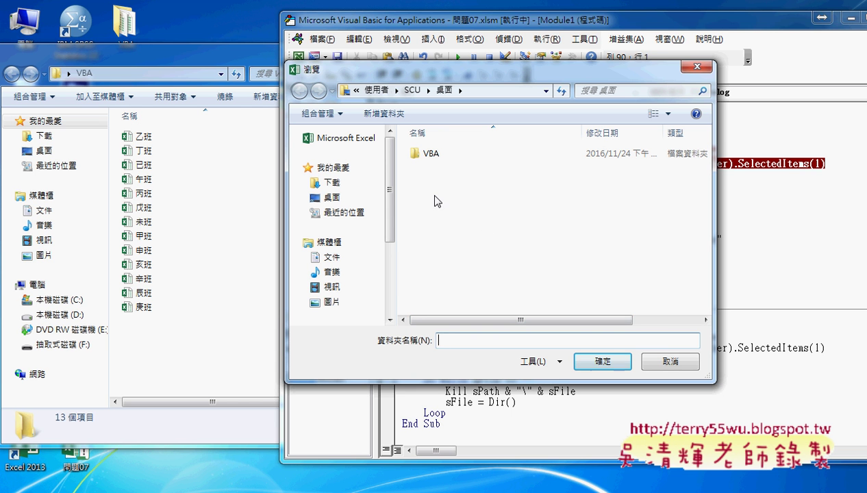
pyautogui.doubleClick(438, 156)
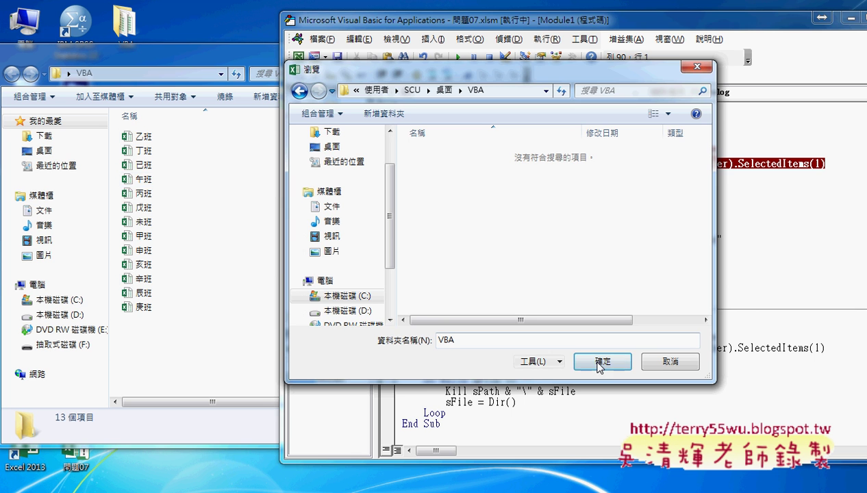
pyautogui.click(598, 361)
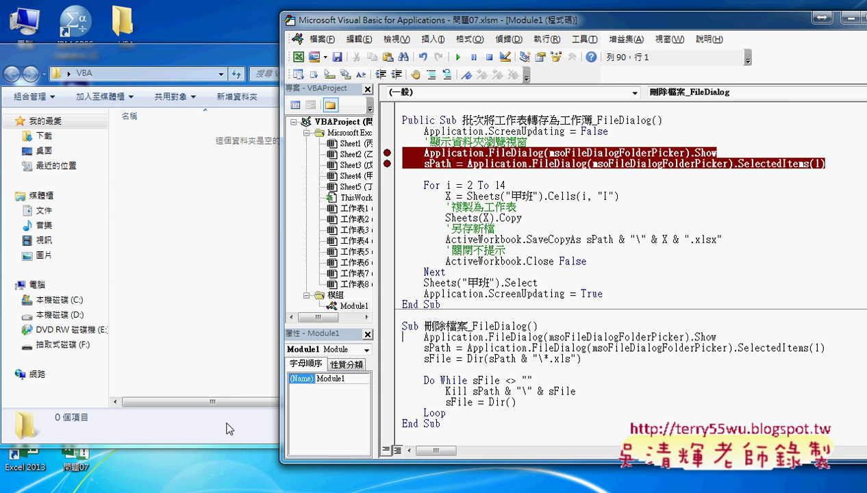
# - Rerun the delete macro and browse the folder picker to C:\Windows\System32
pyautogui.click(479, 367)
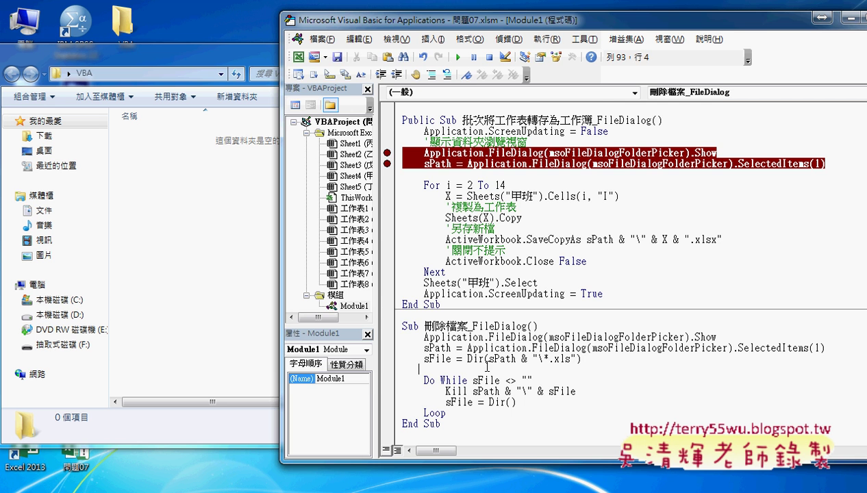
pyautogui.click(459, 58)
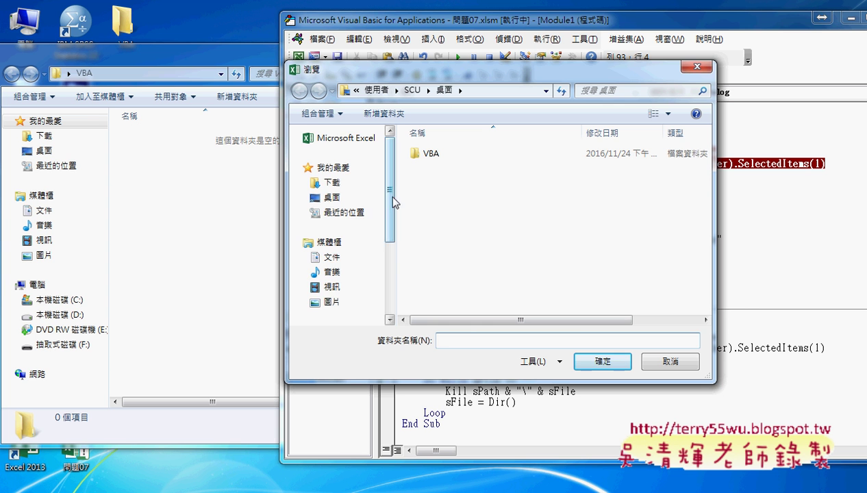
pyautogui.moveTo(389, 195); pyautogui.dragTo(388, 273)
pyautogui.click(365, 226)
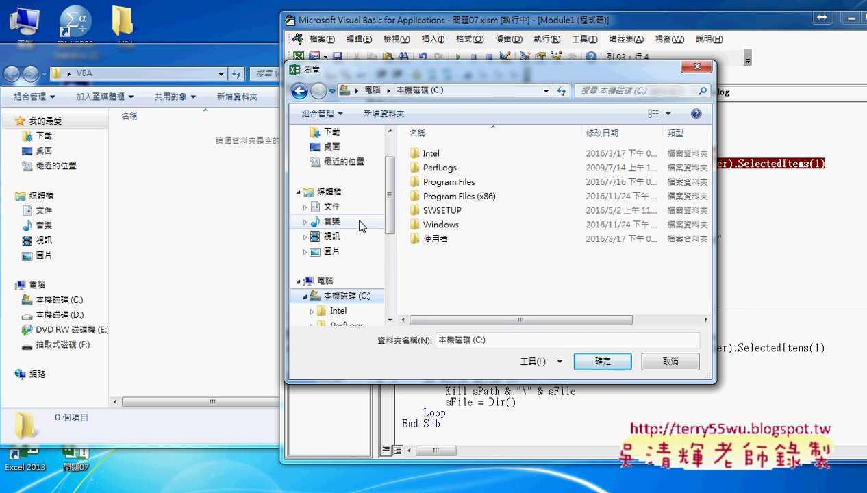
pyautogui.moveTo(388, 219); pyautogui.dragTo(388, 231)
pyautogui.doubleClick(445, 225)
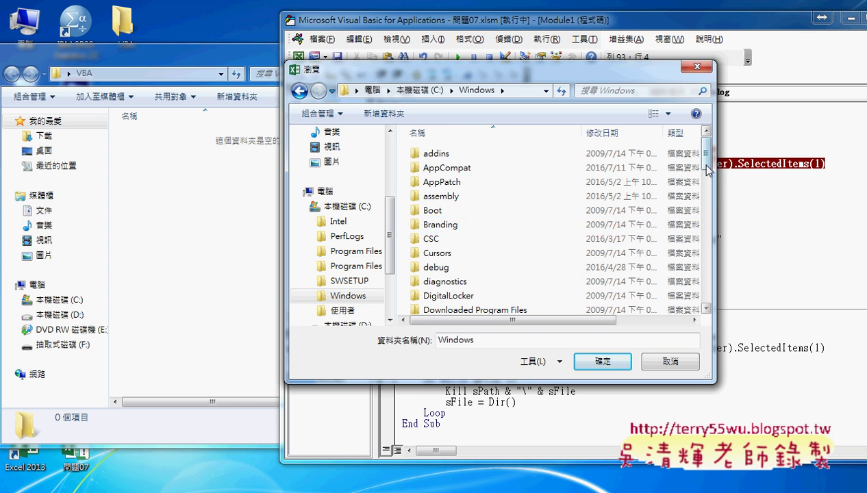
pyautogui.moveTo(706, 152); pyautogui.dragTo(713, 273)
pyautogui.doubleClick(474, 275)
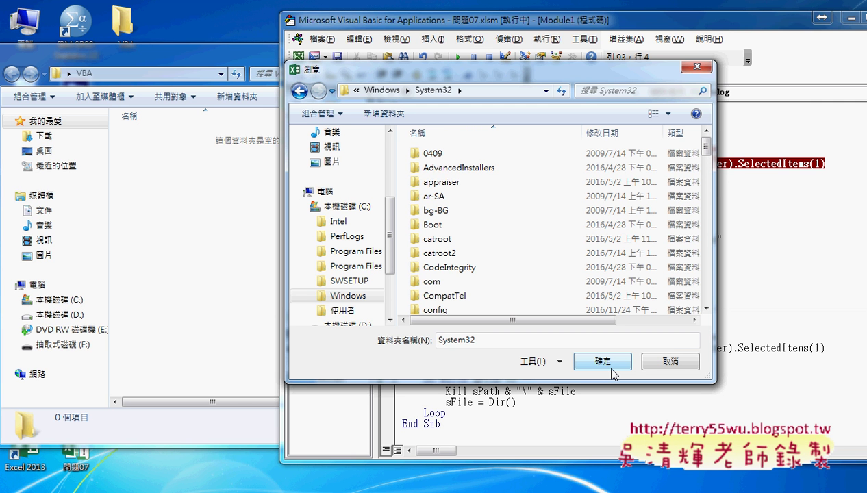
# - Cancel the folder choice and debug the error, pausing at the sPath line
pyautogui.moveTo(635, 77); pyautogui.dragTo(385, 81)
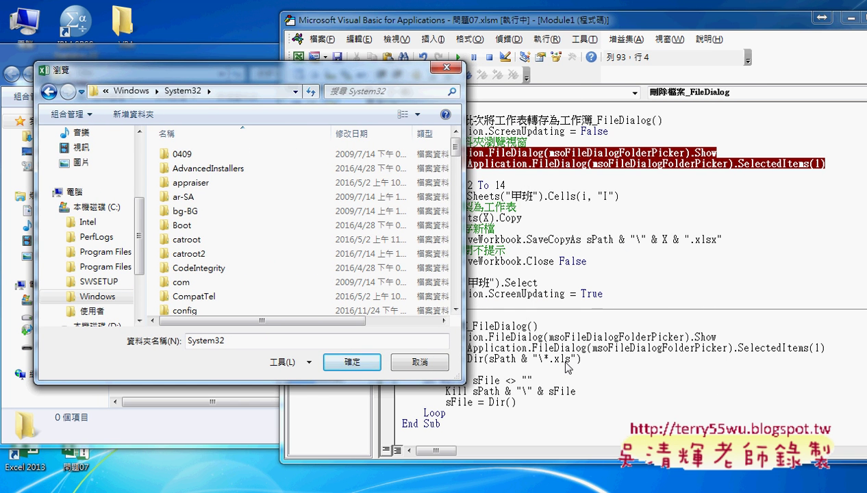
pyautogui.click(432, 354)
pyautogui.click(458, 335)
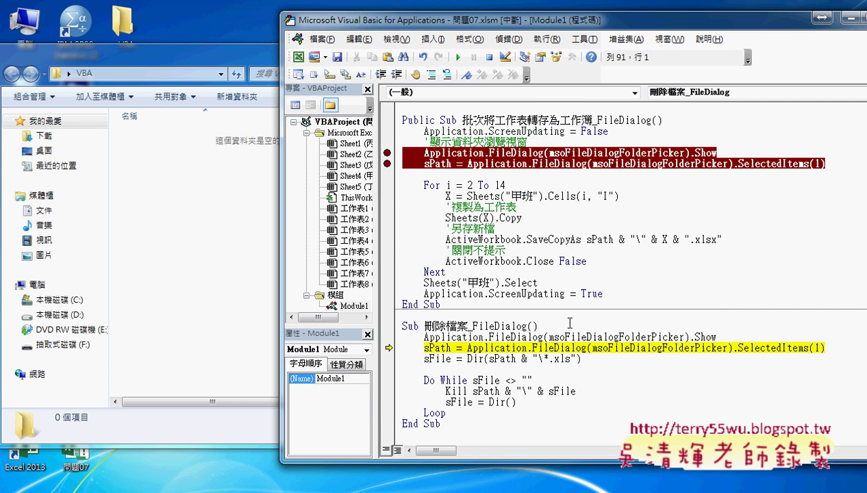
# - Reset the halted macro and change the Dir pattern from \*.xls to \*.*
pyautogui.click(489, 57)
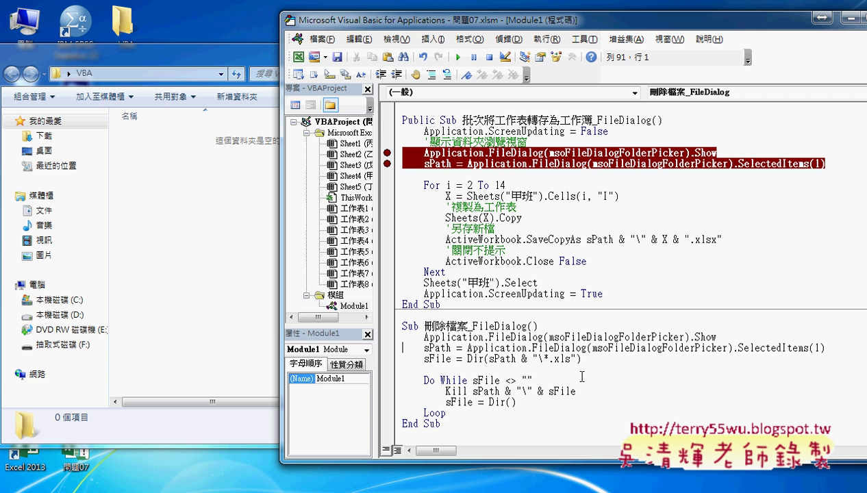
pyautogui.doubleClick(562, 358)
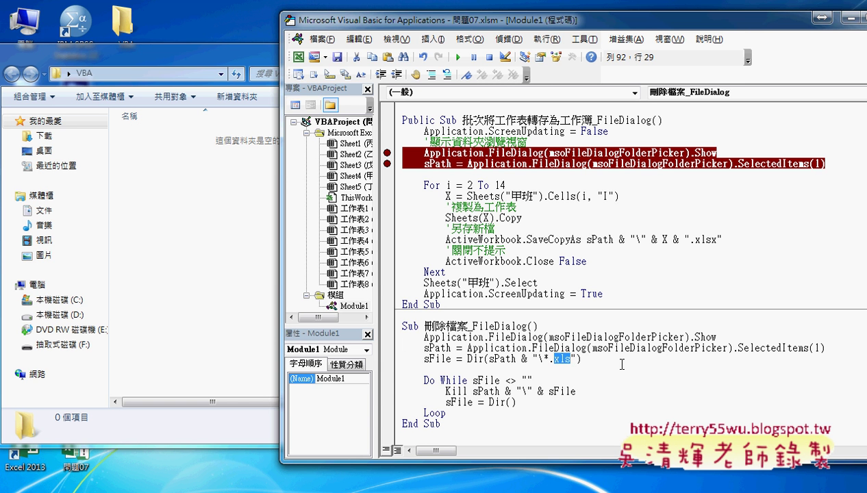
pyautogui.write('*')
# - Scroll up to Sub 刪除檔案 and select its hard-coded path C:\Users\SCU\Desktop\VBA
pyautogui.scroll(2, 622, 364)
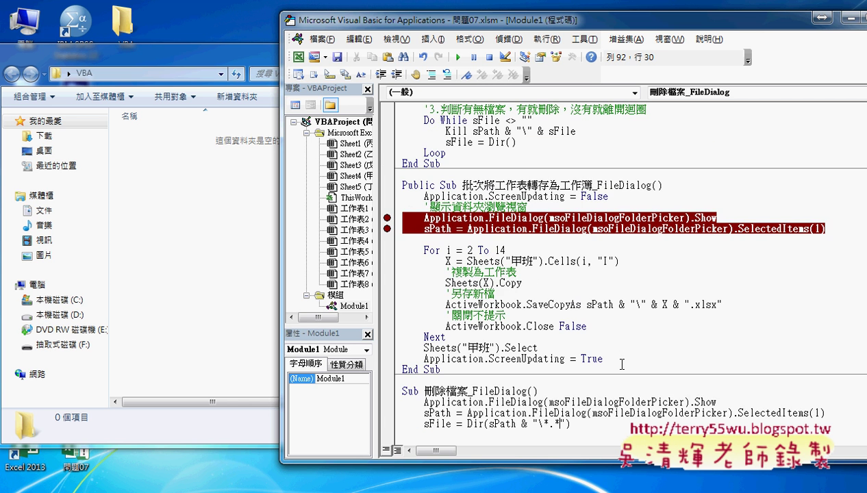
pyautogui.scroll(1, 622, 364)
pyautogui.scroll(2, 621, 364)
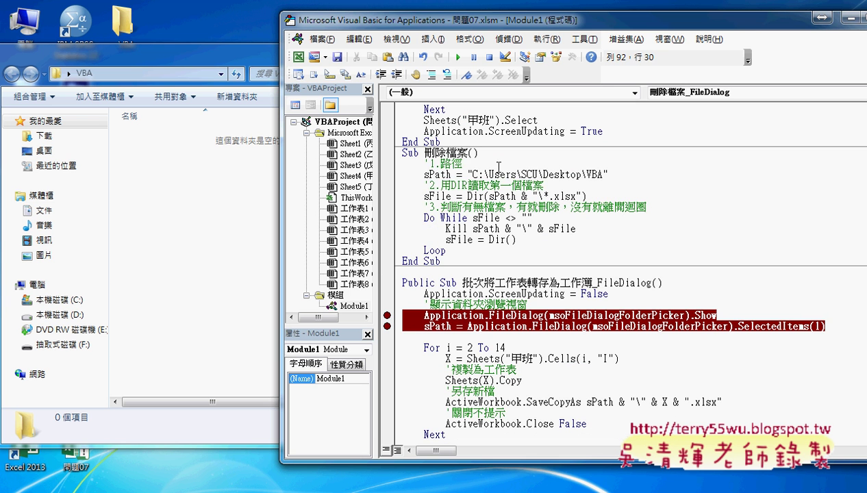
pyautogui.click(473, 167)
pyautogui.moveTo(474, 174); pyautogui.dragTo(605, 175)
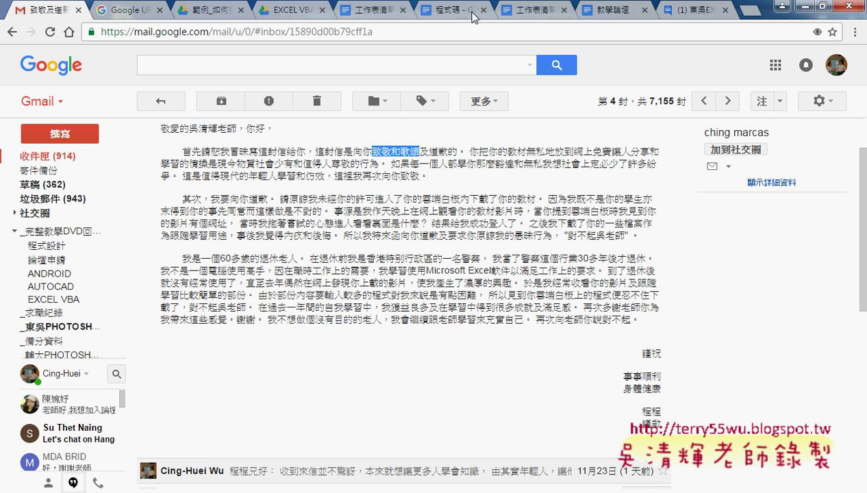
# - Scroll the 程式碼 Google Doc to the OUTLOOK設定重點 notes, then minimize Chrome
pyautogui.click(712, 11)
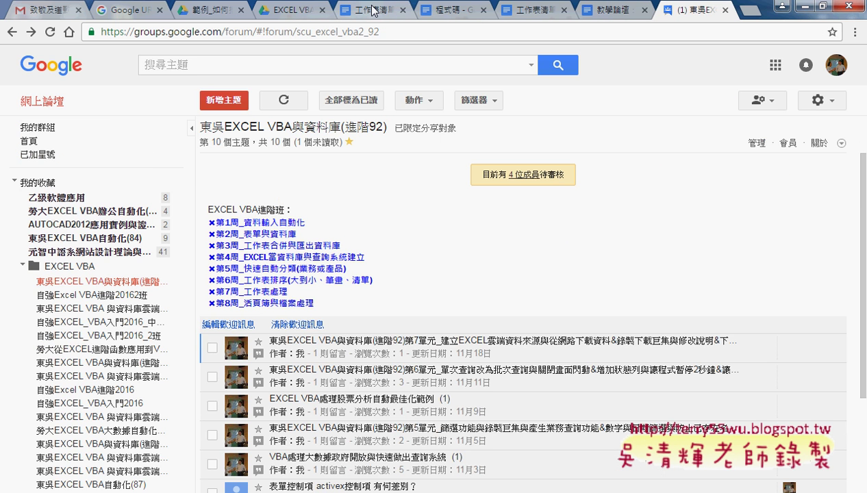
pyautogui.click(438, 11)
pyautogui.scroll(-1, 546, 290)
pyautogui.scroll(-2, 546, 290)
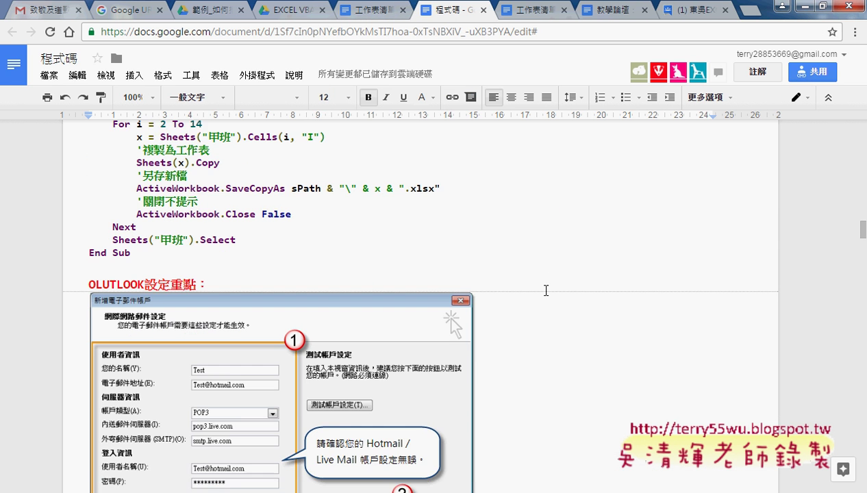
pyautogui.scroll(-1, 548, 290)
pyautogui.scroll(-2, 555, 289)
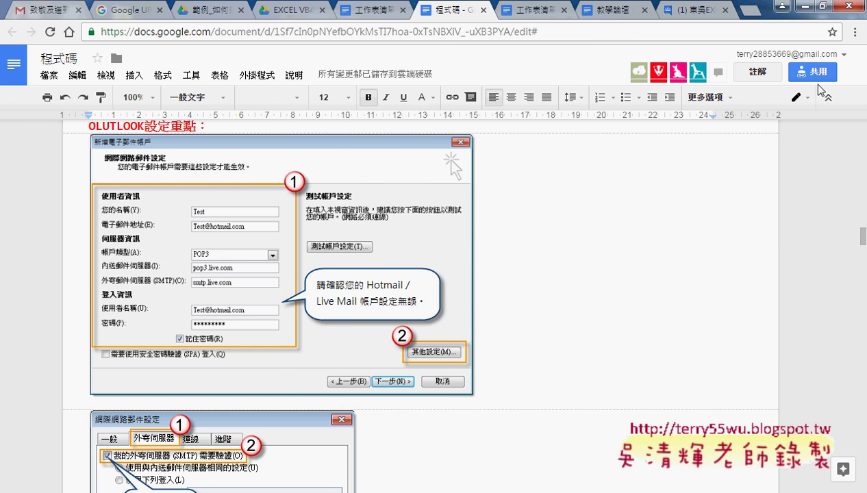
pyautogui.click(797, 6)
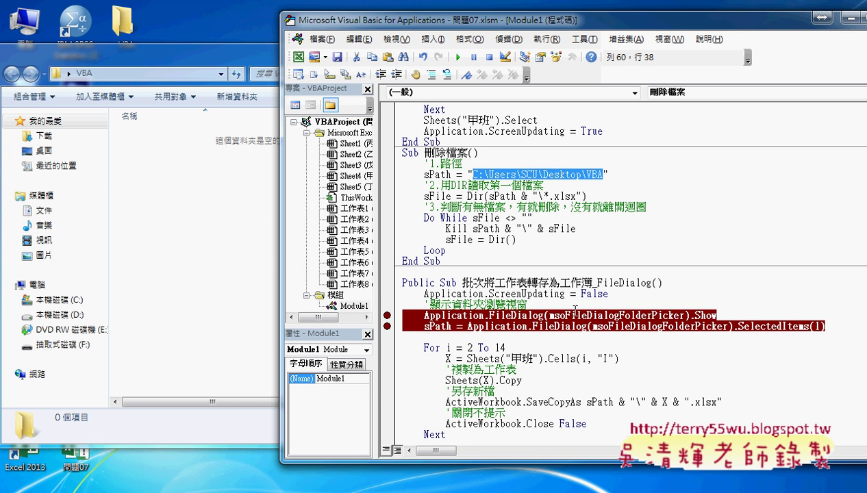
# - Clear both breakpoints and run 批次將工作表轉存為工作簿_FileDialog into Desktop\VBA, creating 13 workbooks
pyautogui.click(387, 314)
pyautogui.click(386, 326)
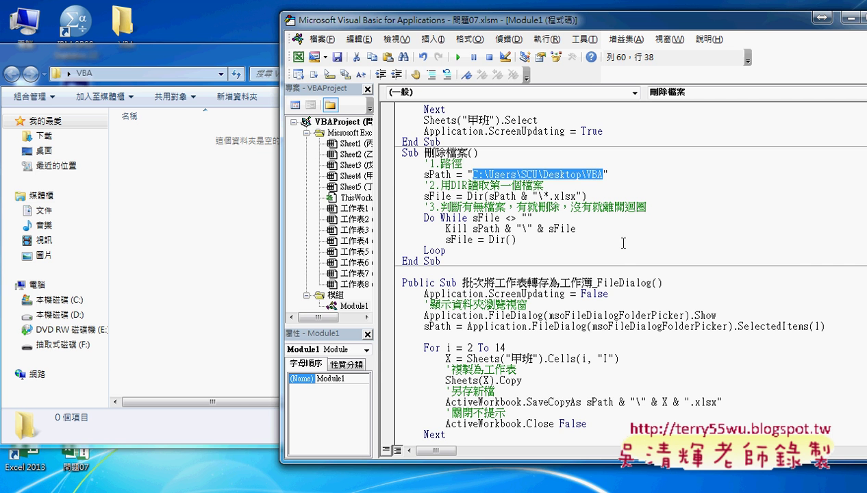
pyautogui.click(570, 326)
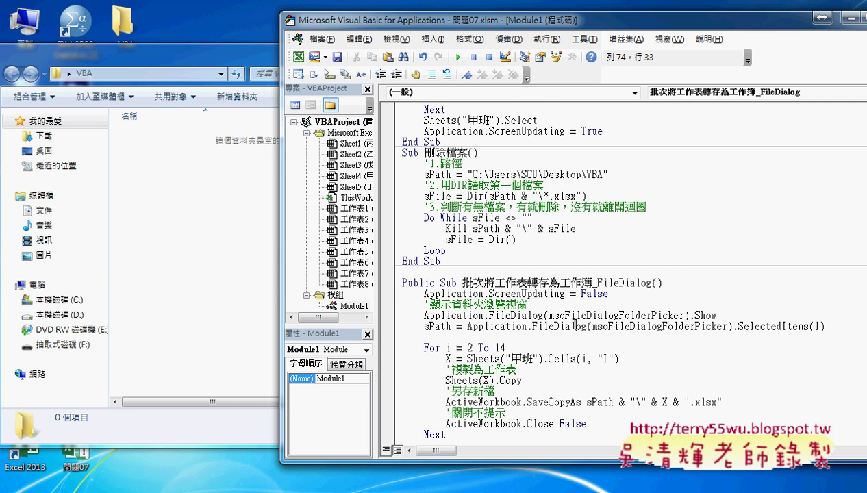
pyautogui.click(457, 56)
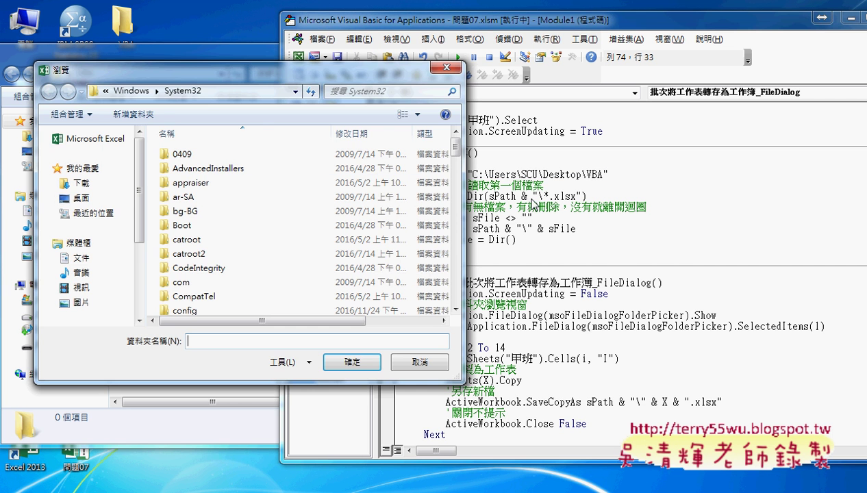
pyautogui.click(81, 197)
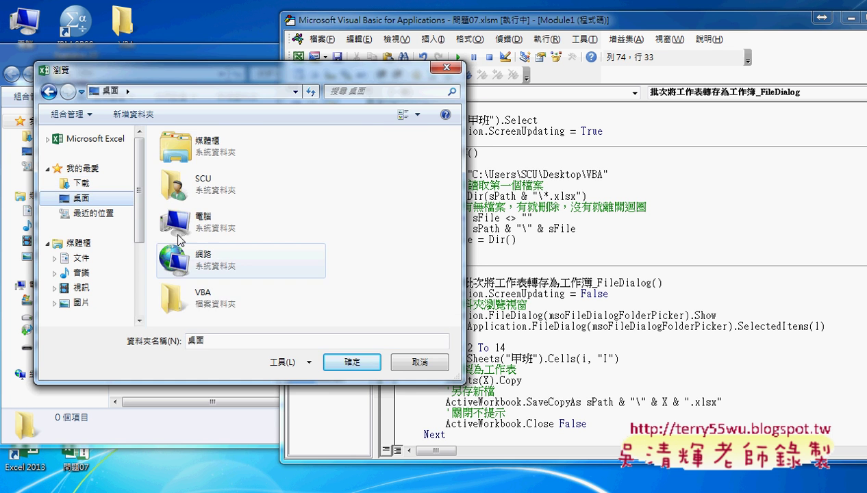
pyautogui.doubleClick(209, 298)
pyautogui.click(352, 362)
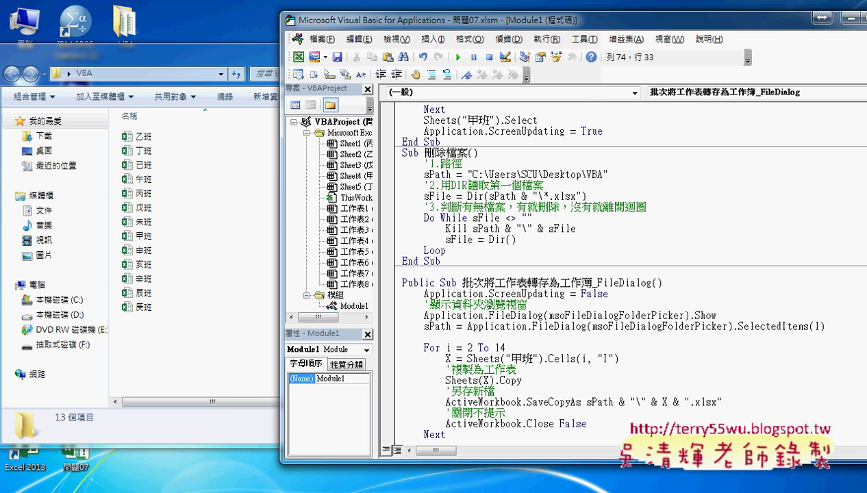
# - Go through Drive folders _雲端白板畫面 and 問題07_工作表相關 to open 工作表清單名稱
pyautogui.click(165, 458)
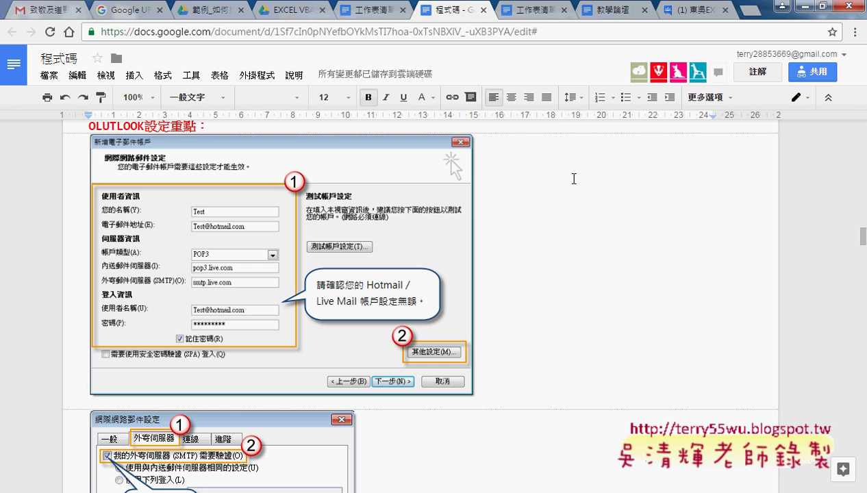
pyautogui.click(286, 12)
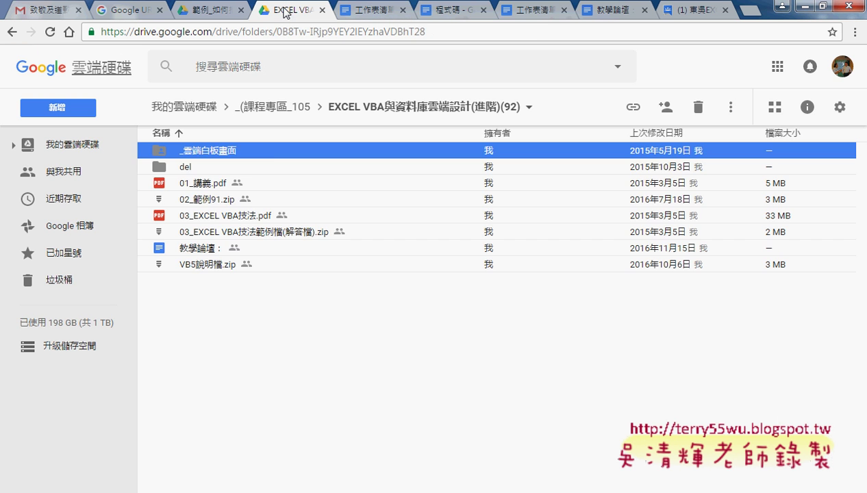
pyautogui.doubleClick(266, 150)
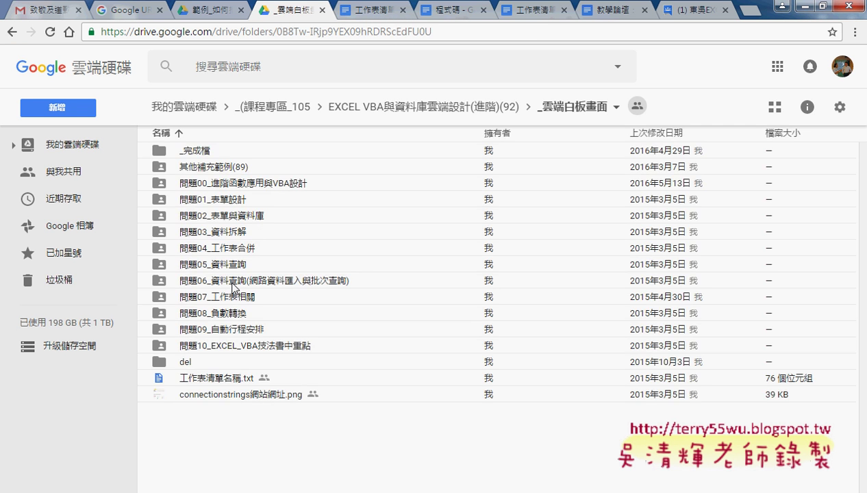
pyautogui.doubleClick(233, 296)
pyautogui.click(222, 282)
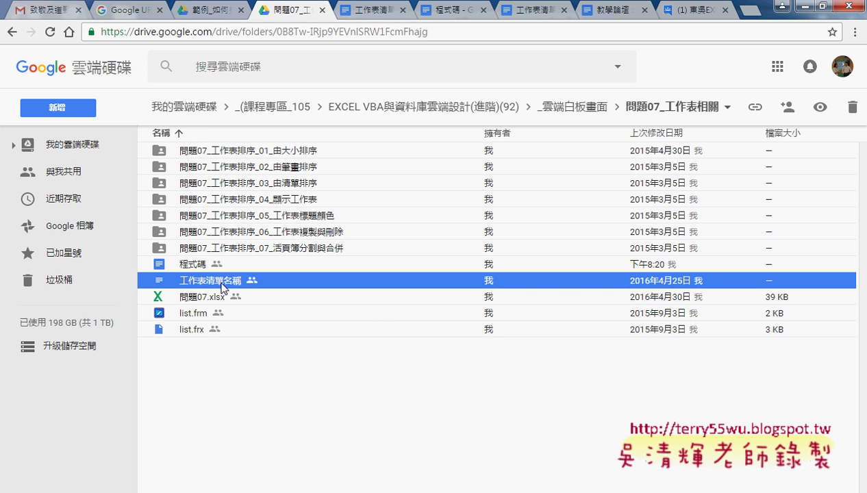
pyautogui.doubleClick(228, 284)
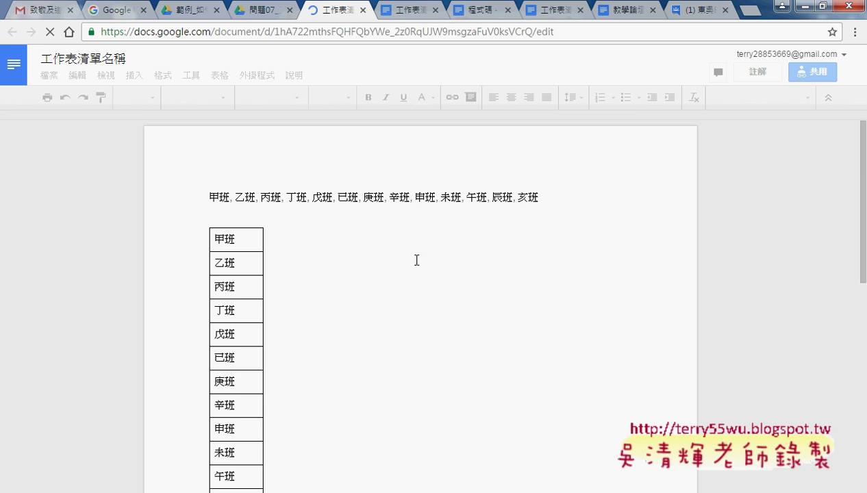
# - Point out the table's 清單 and EMAIL columns, then return to the 程式碼 document
pyautogui.scroll(-2, 335, 239)
pyautogui.scroll(-4, 369, 241)
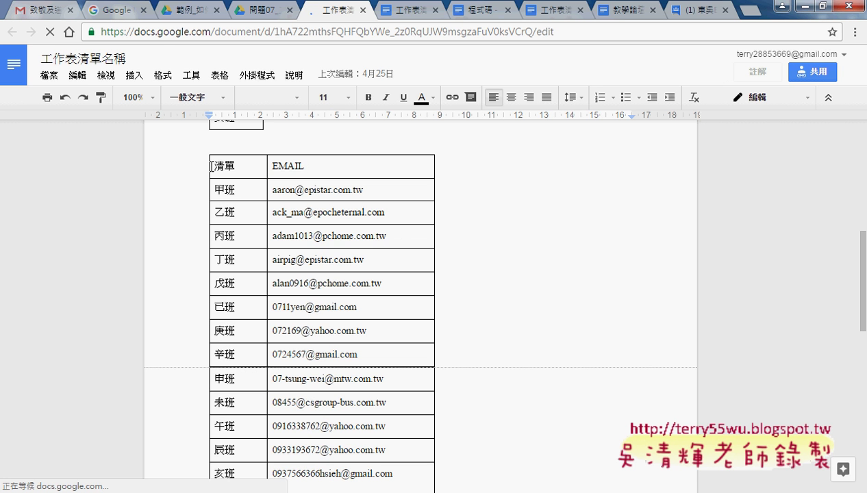
pyautogui.moveTo(214, 165)
pyautogui.mouseDown()
pyautogui.moveTo(296, 167)
pyautogui.moveTo(312, 354)
pyautogui.mouseUp()
pyautogui.scroll(-2, 316, 343)
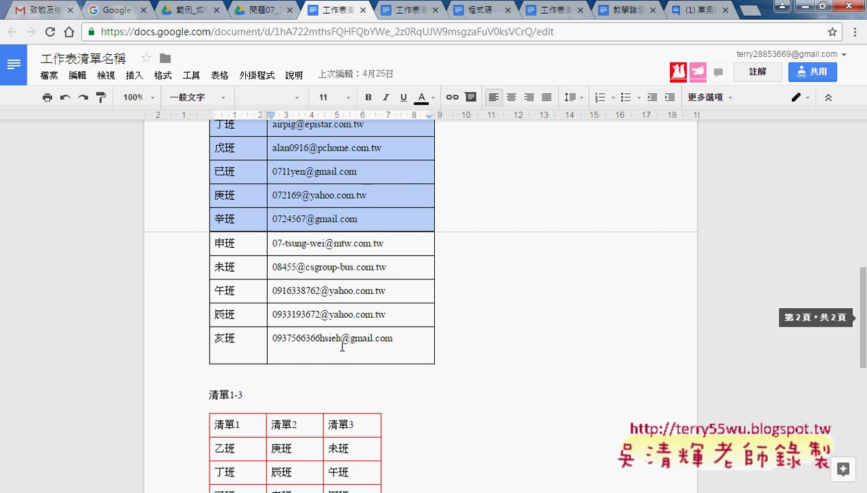
pyautogui.click(415, 340)
pyautogui.scroll(4, 446, 289)
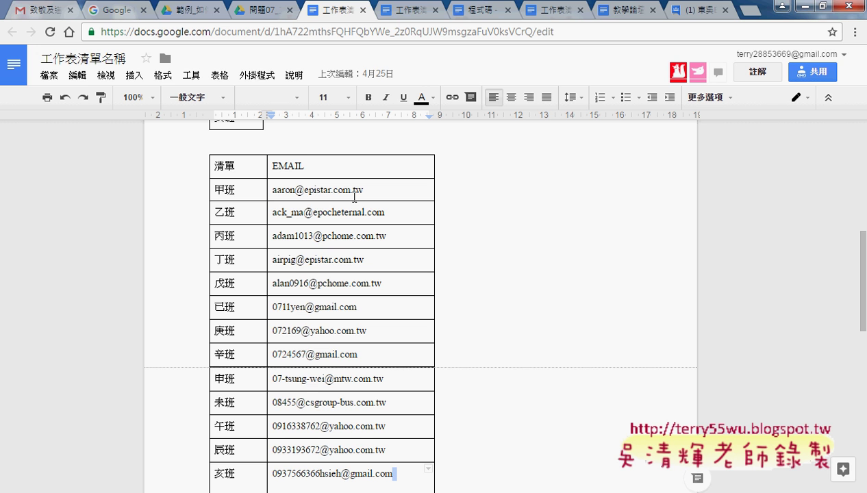
pyautogui.click(234, 168)
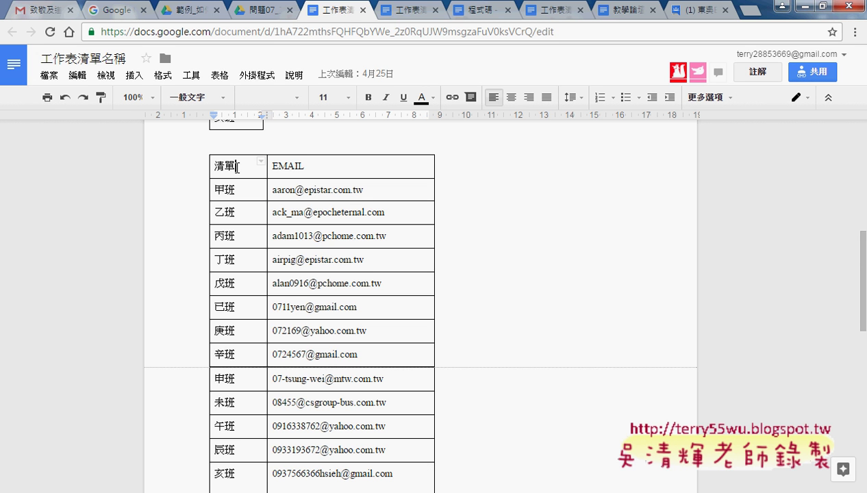
pyautogui.click(354, 167)
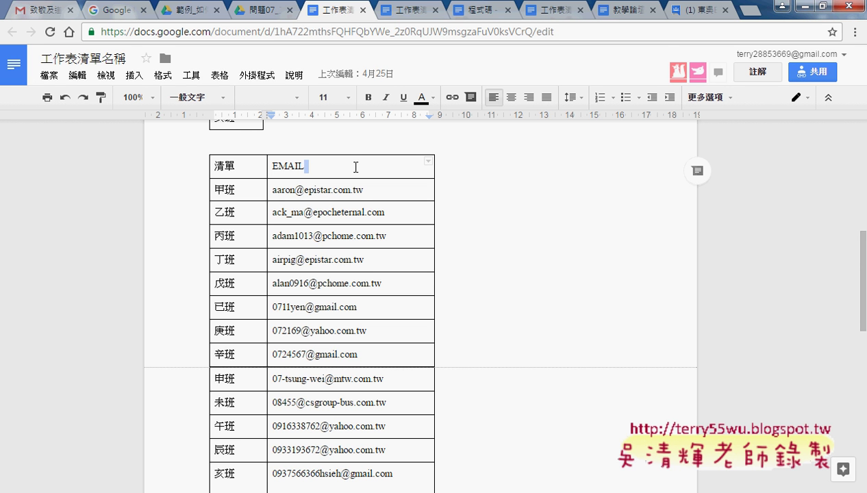
pyautogui.click(468, 18)
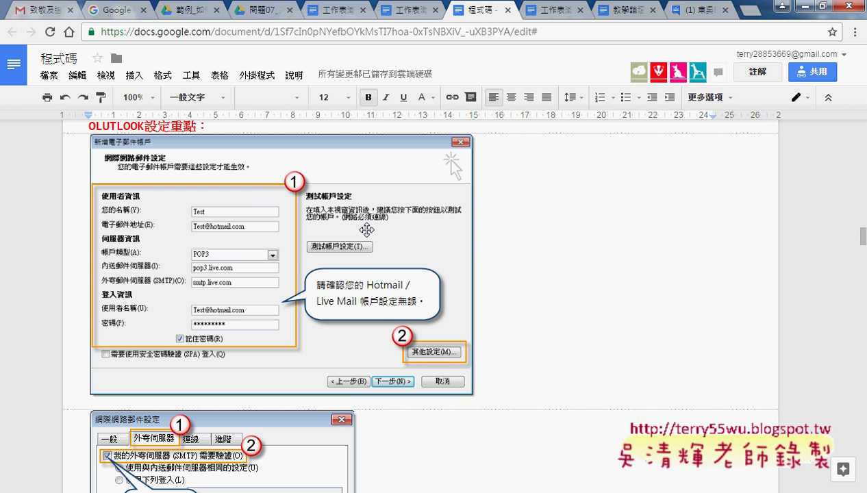
# - Scroll past the Outlook account screenshots down to the Sub 用Outlook郵寄() code
pyautogui.scroll(-1, 363, 226)
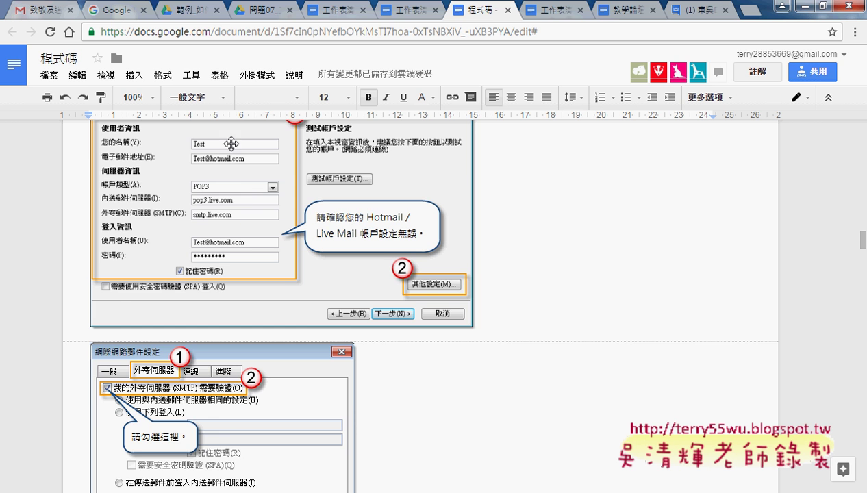
pyautogui.scroll(1, 315, 277)
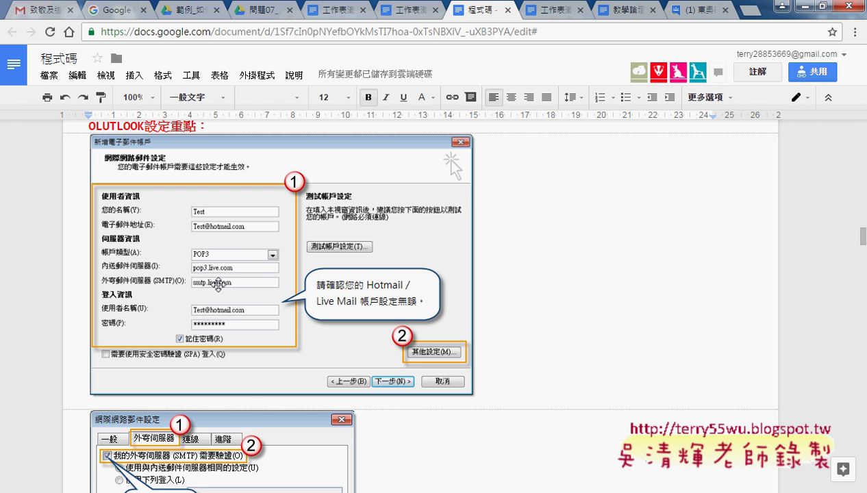
pyautogui.scroll(-1, 207, 306)
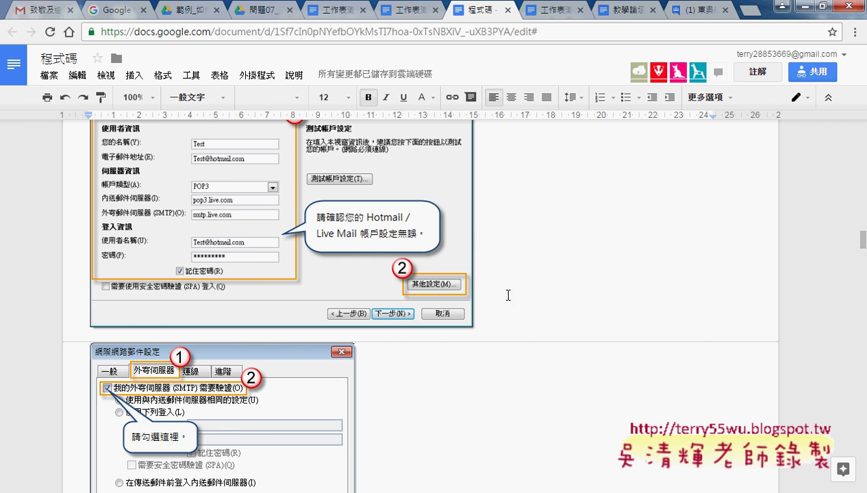
pyautogui.scroll(-1, 423, 204)
pyautogui.scroll(-2, 561, 276)
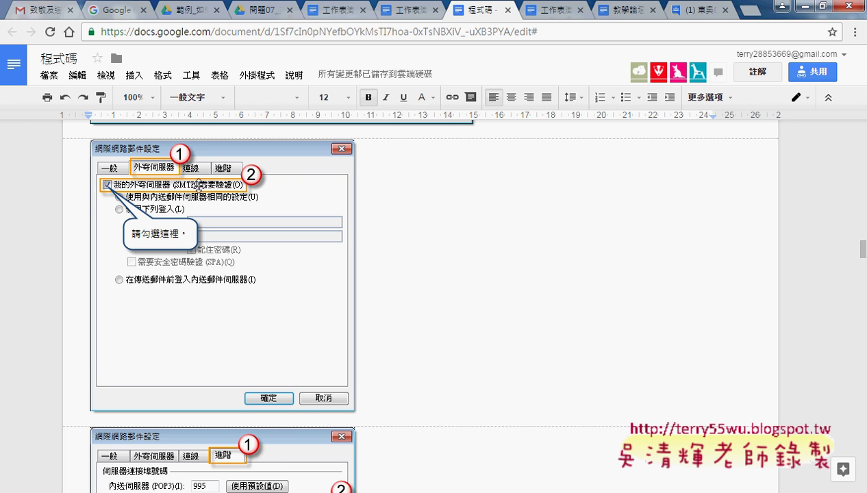
pyautogui.scroll(-1, 387, 248)
pyautogui.scroll(-2, 420, 258)
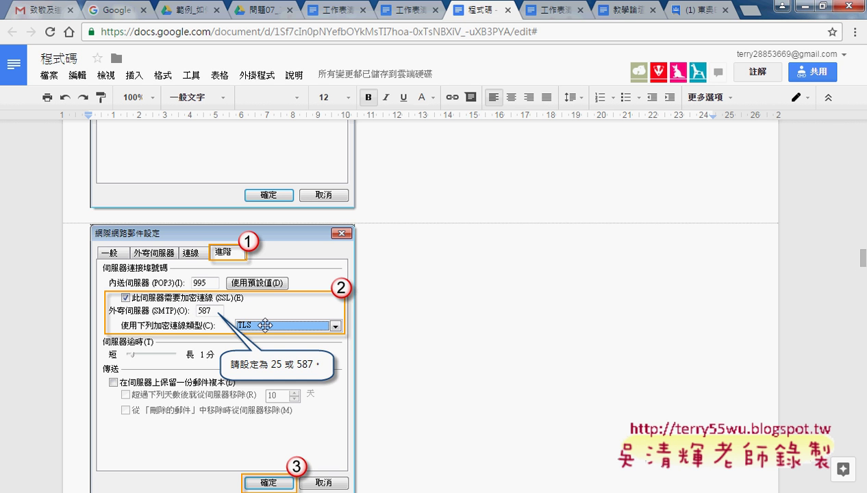
pyautogui.scroll(-2, 456, 343)
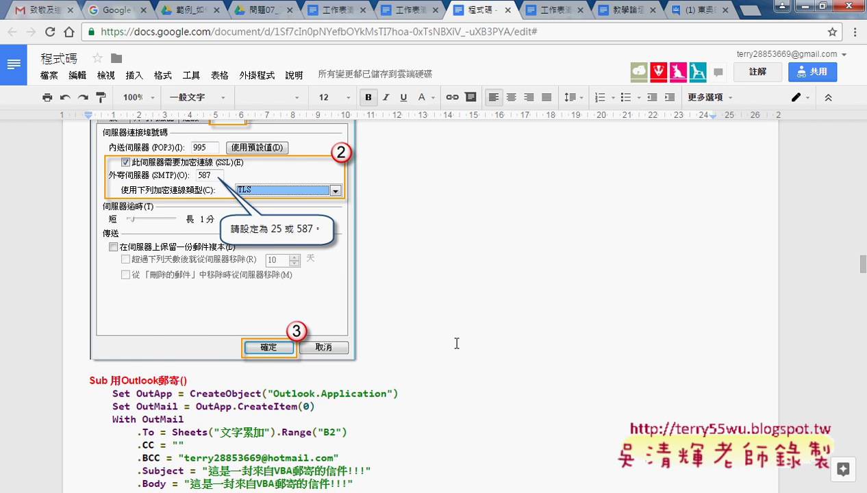
pyautogui.scroll(-2, 456, 343)
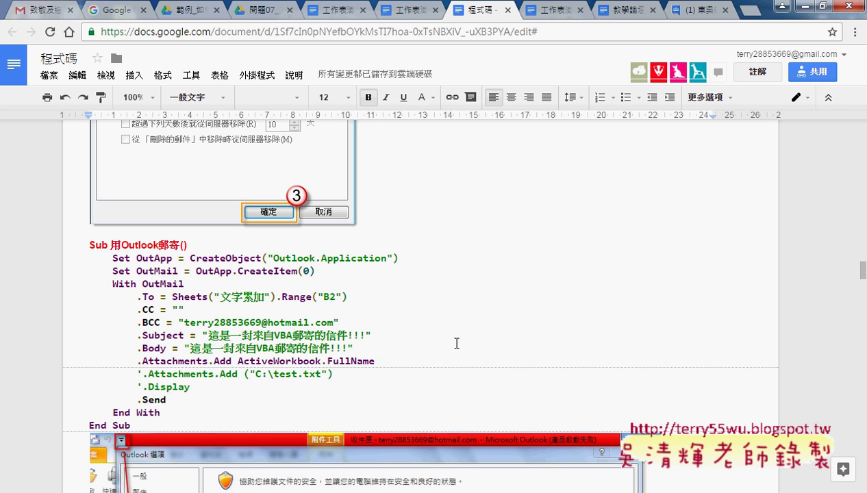
pyautogui.scroll(-1, 456, 343)
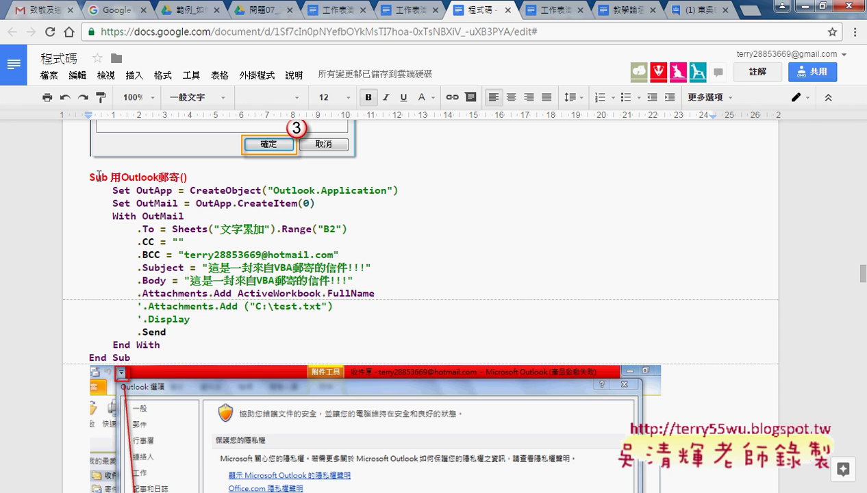
pyautogui.moveTo(88, 176)
pyautogui.mouseDown()
pyautogui.moveTo(114, 178)
pyautogui.moveTo(163, 359)
pyautogui.mouseUp()
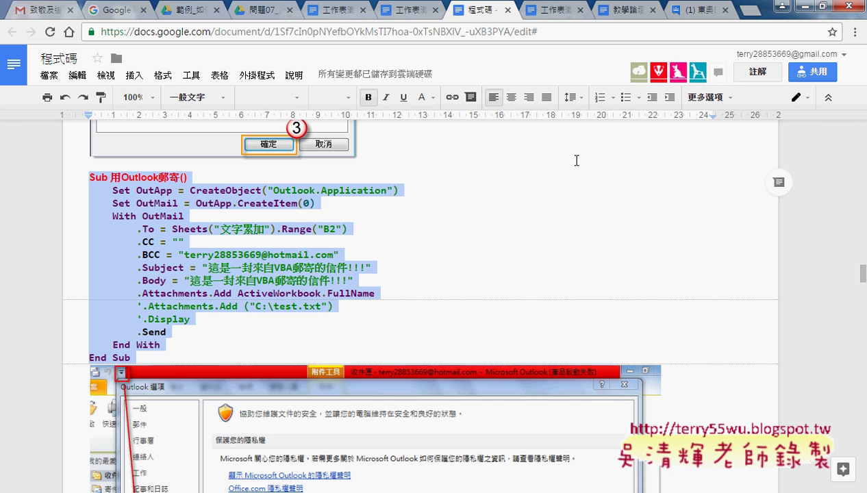
pyautogui.click(386, 179)
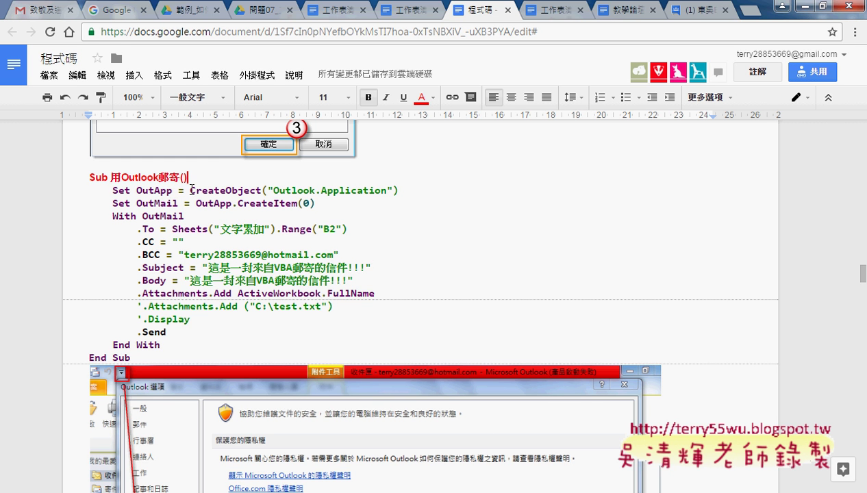
pyautogui.moveTo(191, 189); pyautogui.dragTo(260, 189)
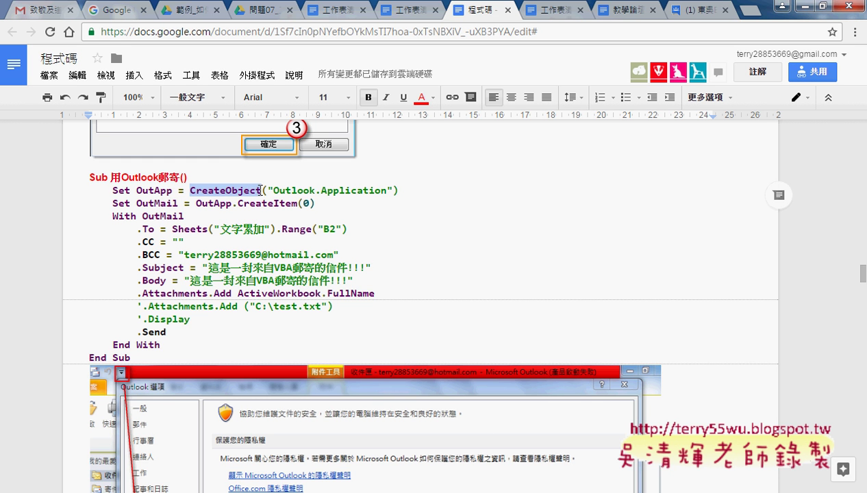
pyautogui.moveTo(260, 190); pyautogui.dragTo(262, 190)
pyautogui.moveTo(267, 190); pyautogui.dragTo(394, 190)
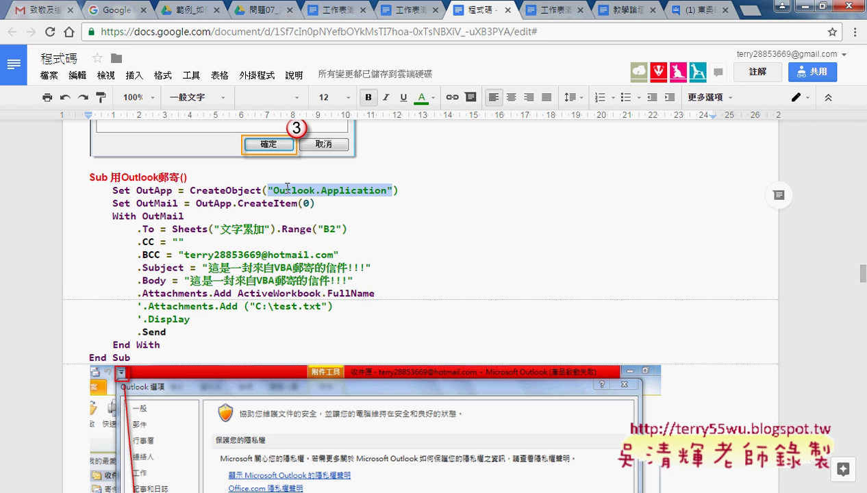
pyautogui.moveTo(136, 190); pyautogui.dragTo(172, 190)
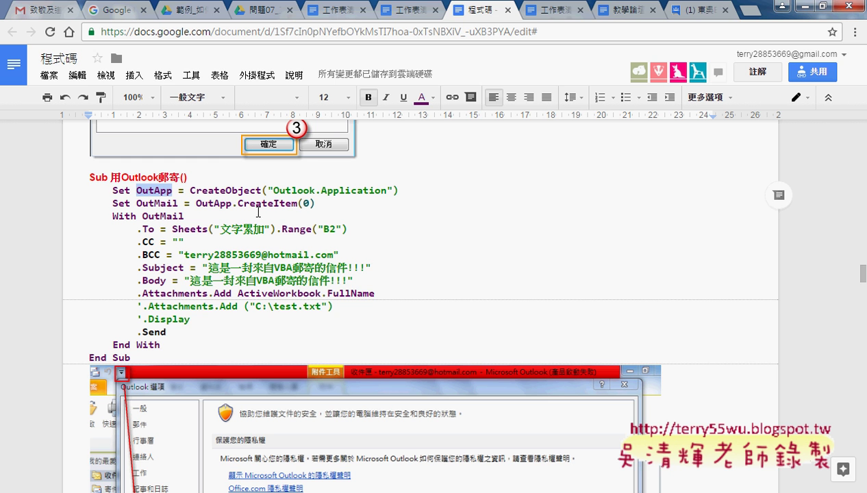
pyautogui.moveTo(197, 203); pyautogui.dragTo(315, 203)
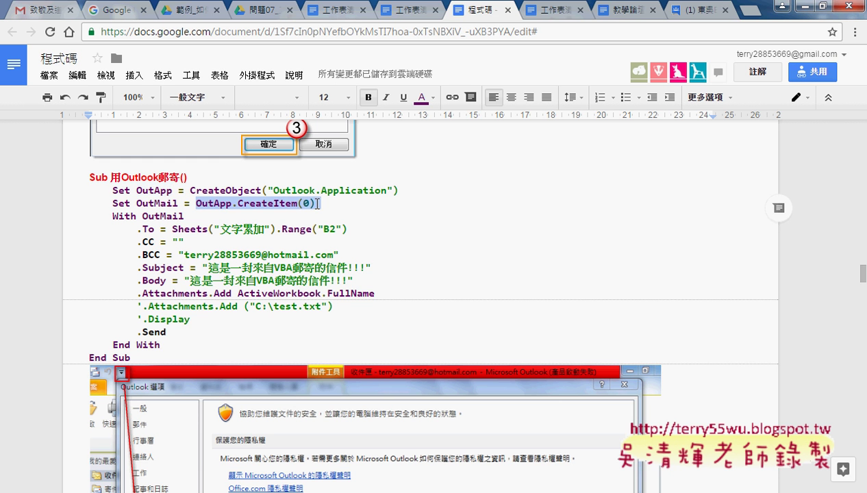
pyautogui.click(307, 204)
pyautogui.doubleClick(306, 203)
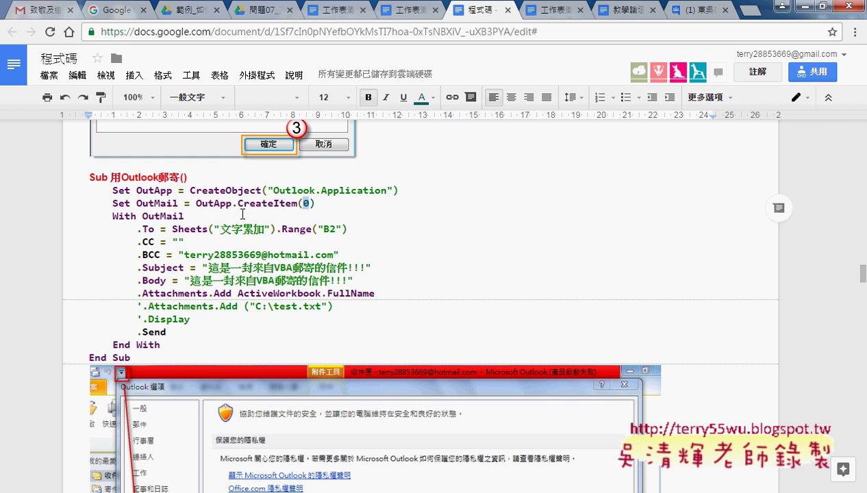
pyautogui.moveTo(238, 203); pyautogui.dragTo(300, 204)
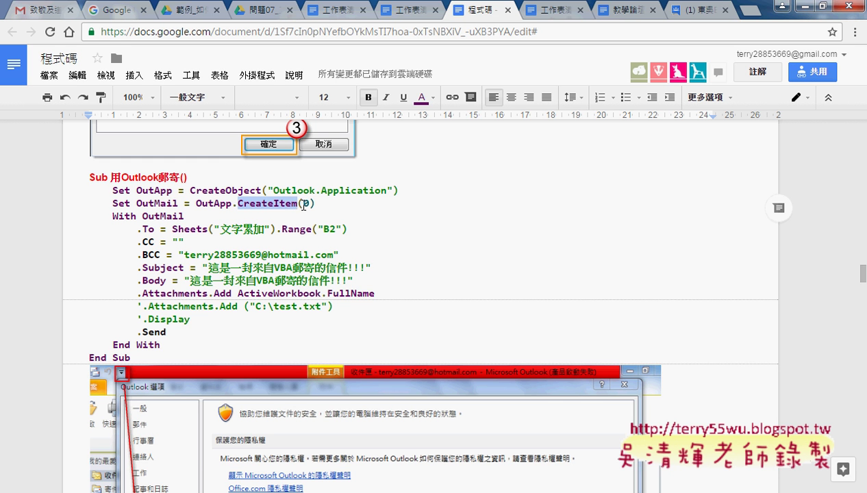
pyautogui.doubleClick(305, 204)
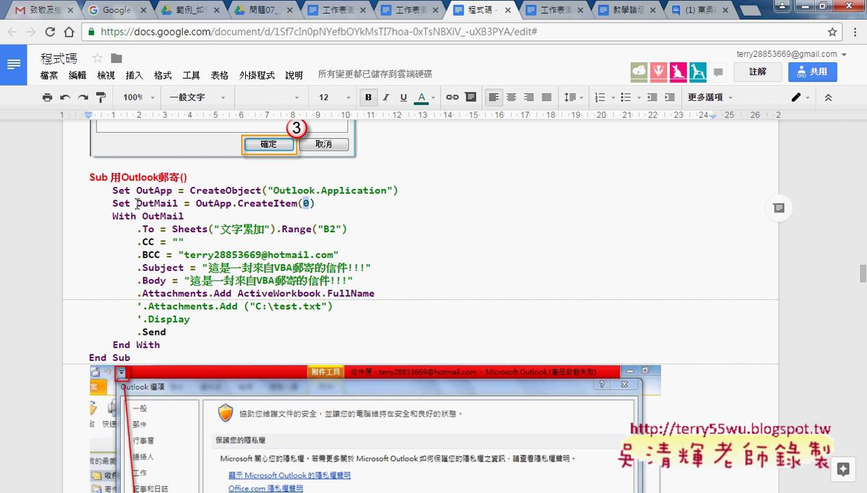
pyautogui.moveTo(136, 204); pyautogui.dragTo(178, 206)
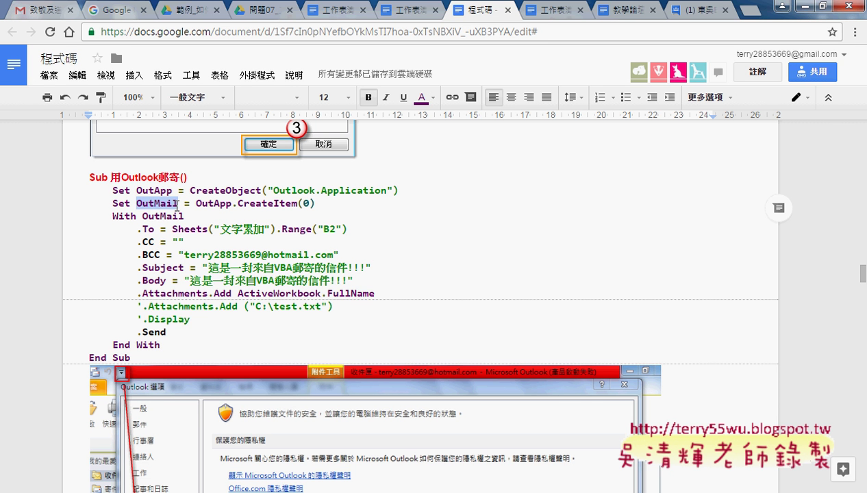
pyautogui.moveTo(143, 215); pyautogui.dragTo(187, 215)
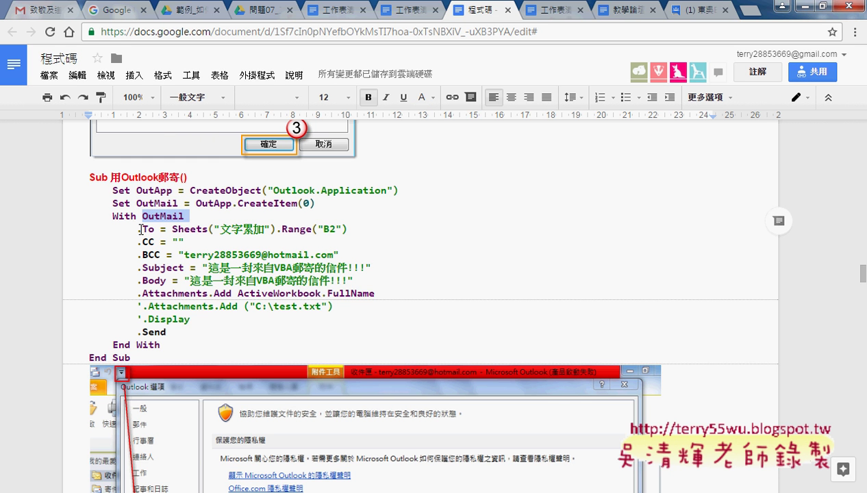
pyautogui.moveTo(137, 229); pyautogui.dragTo(154, 229)
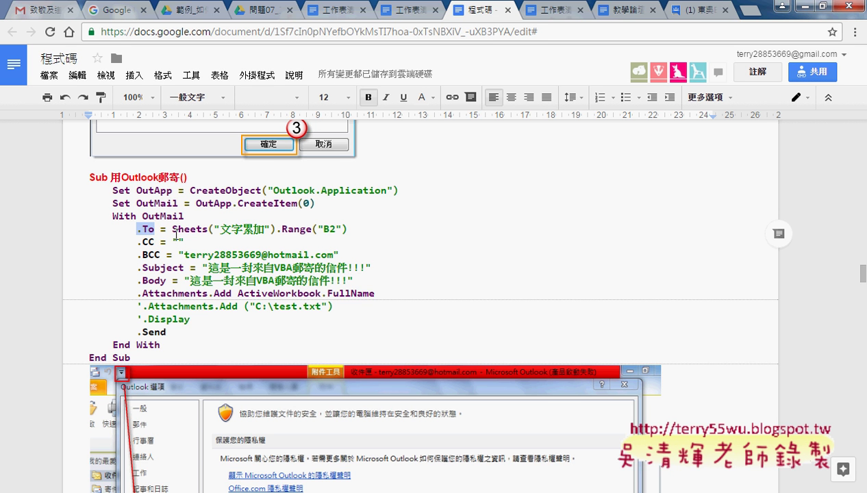
pyautogui.moveTo(172, 229); pyautogui.dragTo(274, 232)
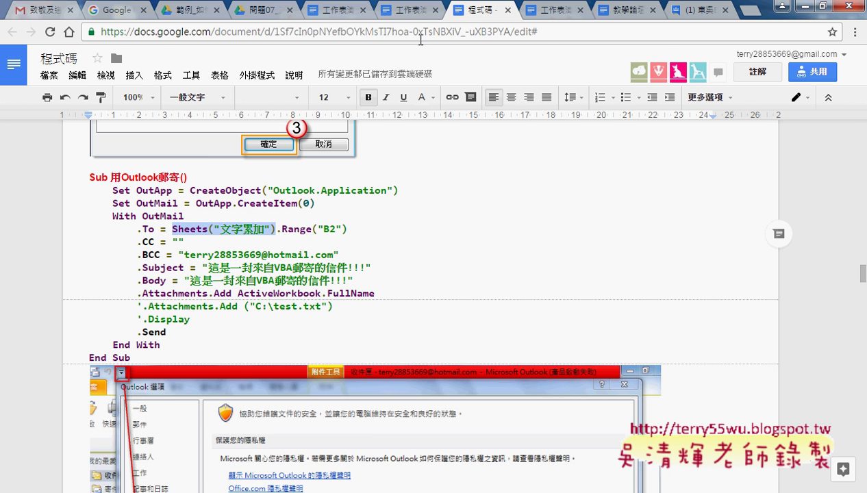
# - In the 工作表清單名稱 document, widen the 清單 table's first column and undo stray edits
pyautogui.click(411, 16)
pyautogui.scroll(-3, 399, 267)
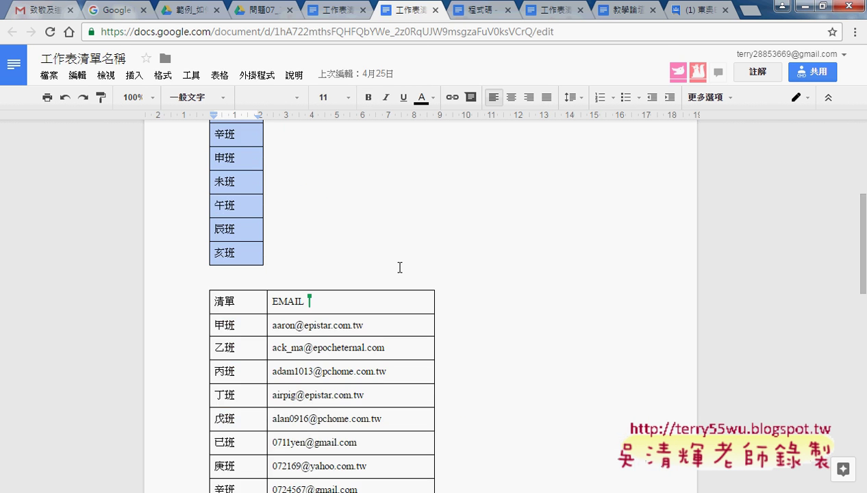
pyautogui.scroll(-2, 399, 267)
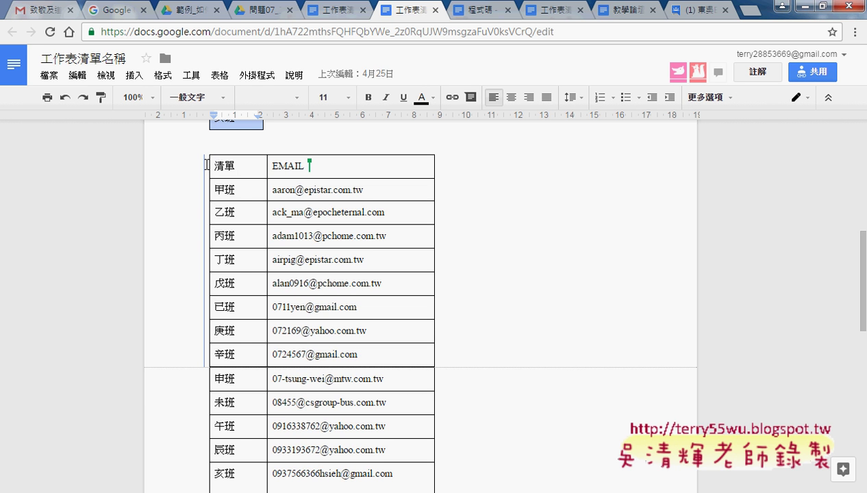
pyautogui.moveTo(210, 233); pyautogui.dragTo(207, 233)
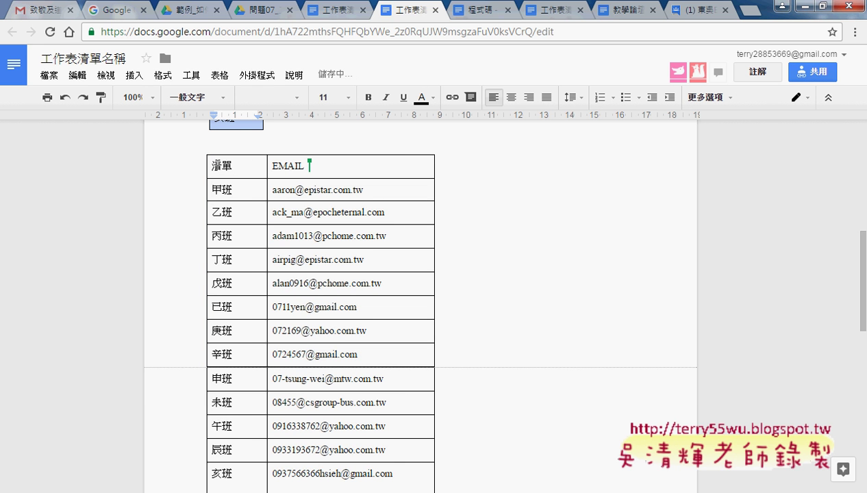
pyautogui.moveTo(274, 165); pyautogui.dragTo(284, 487)
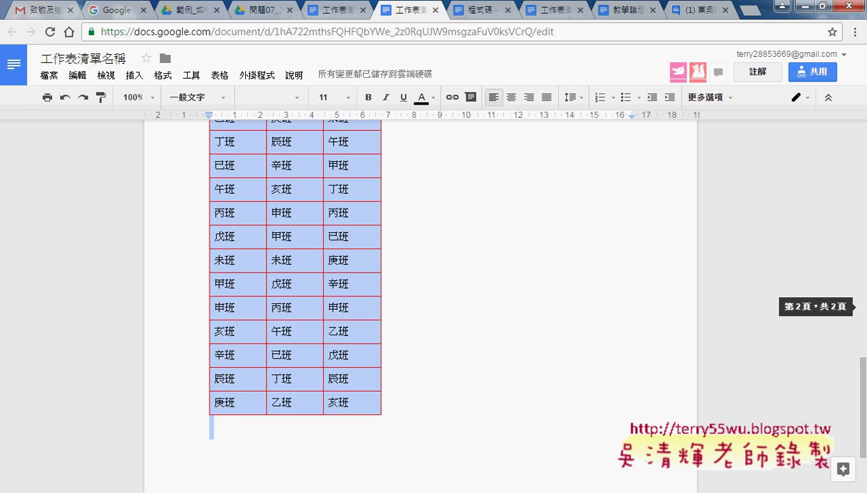
pyautogui.hotkey('ctrl', 'z')
pyautogui.click(406, 248)
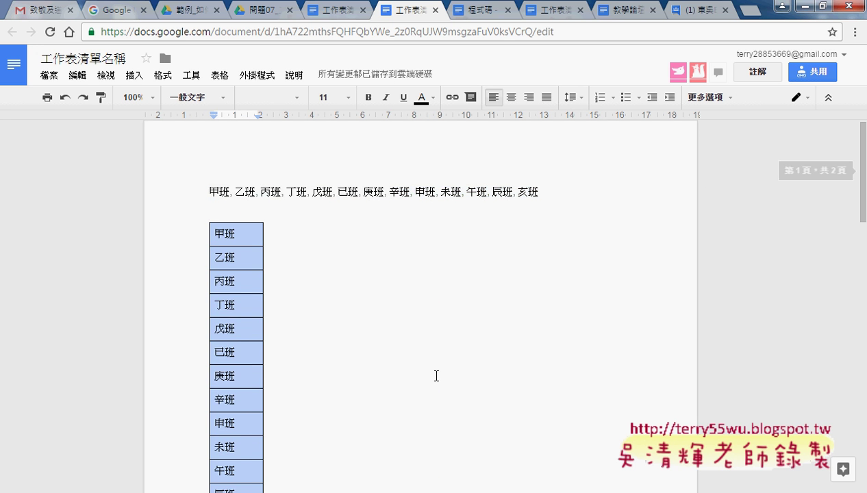
pyautogui.hotkey('ctrl', 'z')
# - Select from the 清單 header cell to the document end and copy it
pyautogui.click(273, 166)
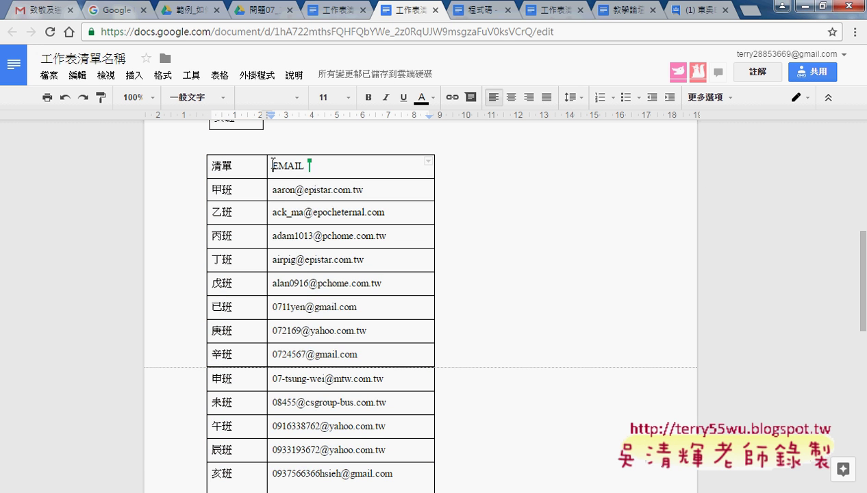
pyautogui.moveTo(272, 166); pyautogui.dragTo(281, 487)
pyautogui.hotkey('ctrl', 'z')
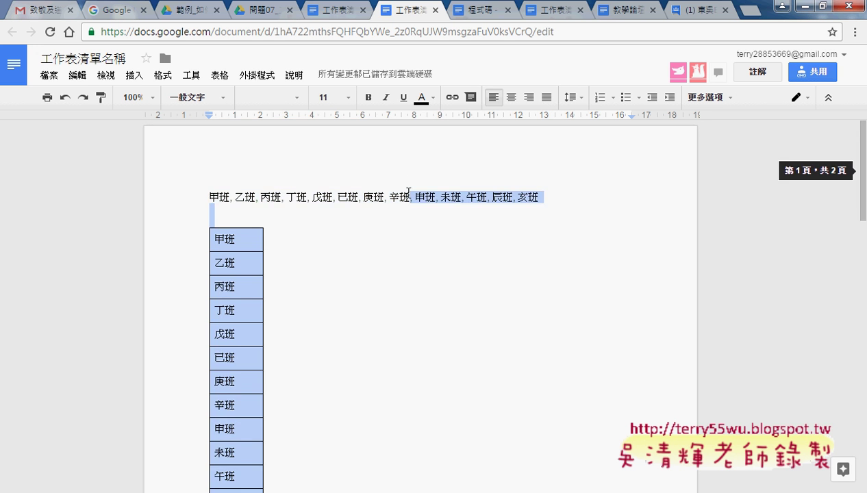
pyautogui.hotkey('ctrl', 'z')
pyautogui.hotkey('ctrl', 'z')
pyautogui.hotkey('ctrl', 'z')
pyautogui.hotkey('ctrl', 'z')
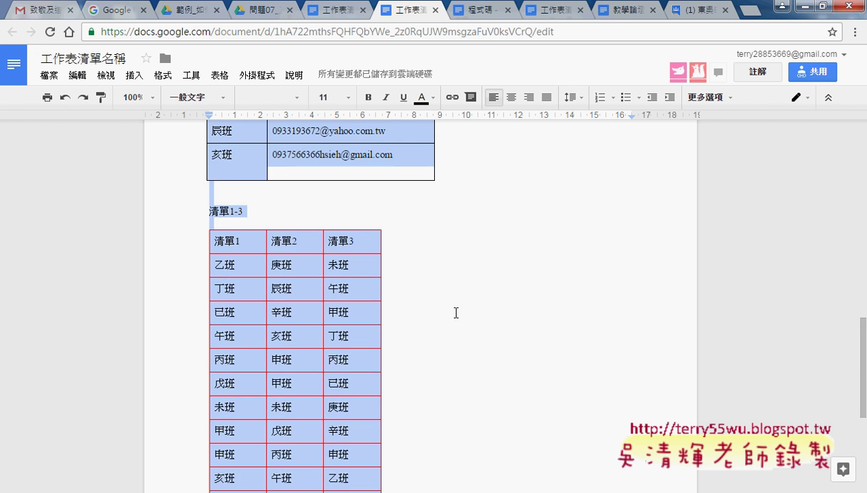
pyautogui.hotkey('ctrl', 'z')
pyautogui.hotkey('ctrl', 'z')
pyautogui.hotkey('ctrl', 'z')
pyautogui.hotkey('ctrl', 'z')
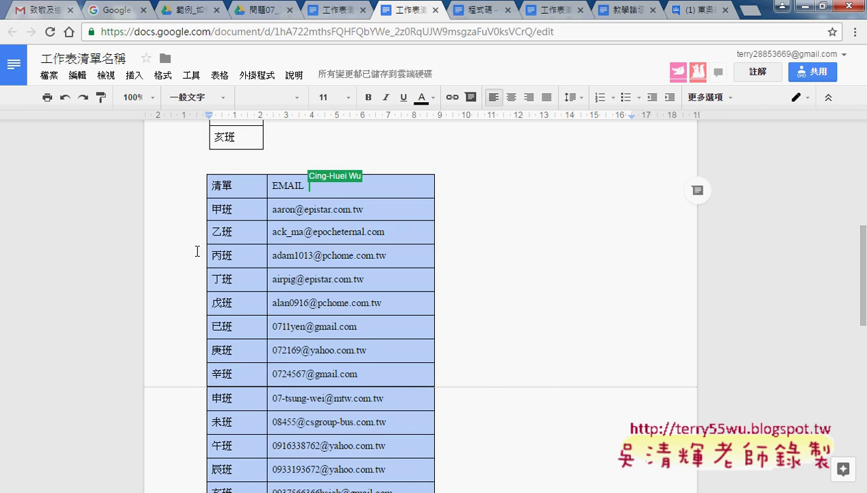
pyautogui.click(208, 180)
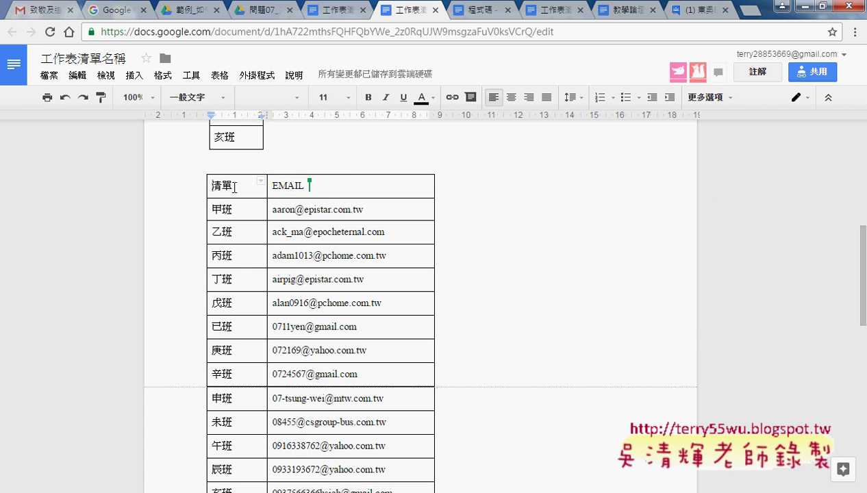
pyautogui.hotkey('ctrl', 'y')
pyautogui.hotkey('ctrl', 'y')
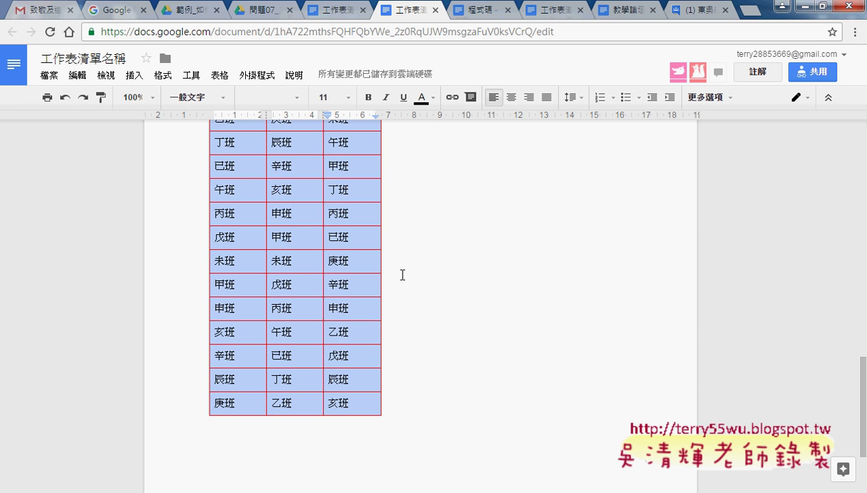
pyautogui.hotkey('alt', 'Tab')
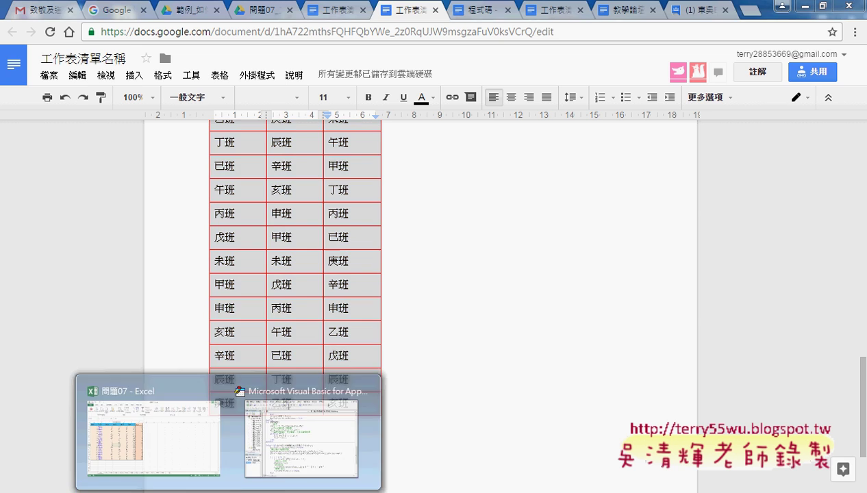
# - Paste the class and email tables into I1 of the 甲班 sheet, matching destination formatting, and widen column J
pyautogui.click(147, 438)
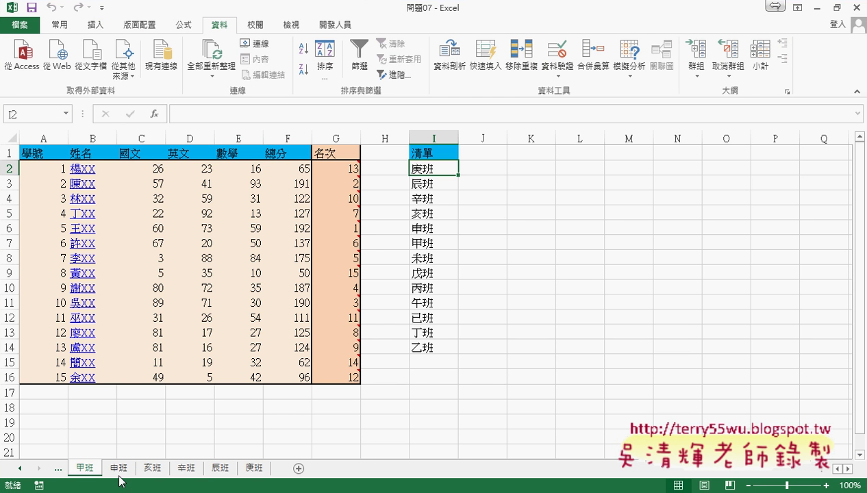
pyautogui.click(438, 150)
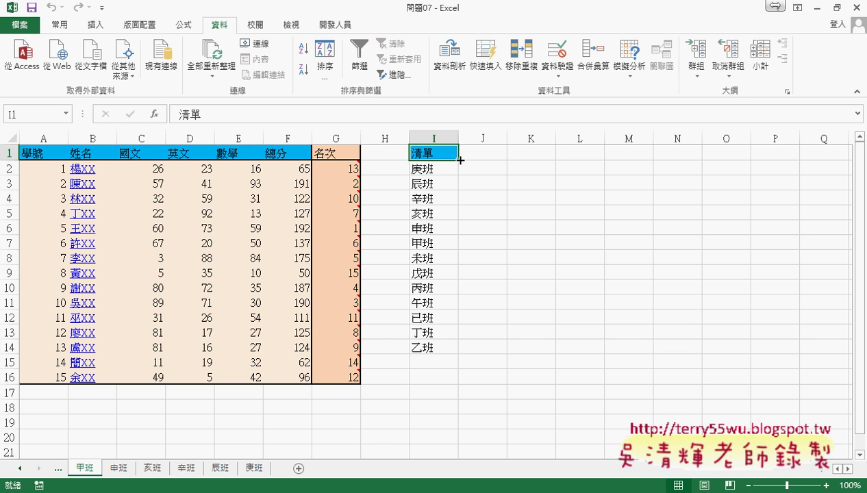
pyautogui.hotkey('ctrl', 'v')
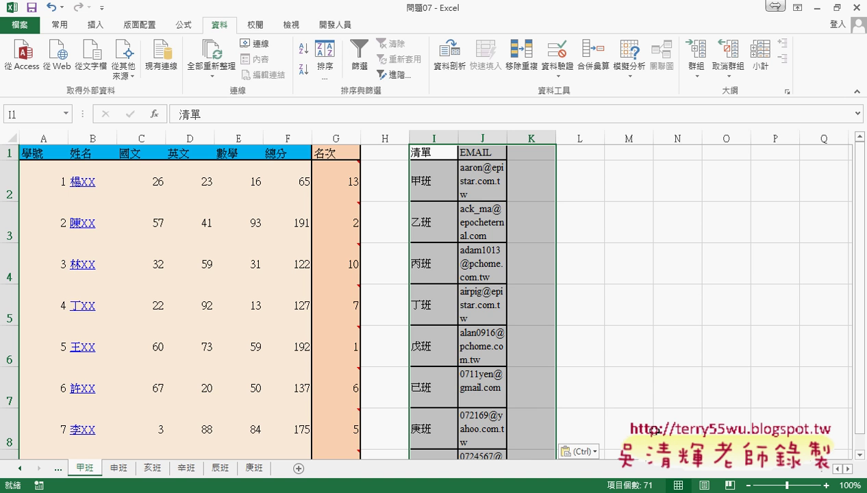
pyautogui.click(578, 451)
pyautogui.click(583, 430)
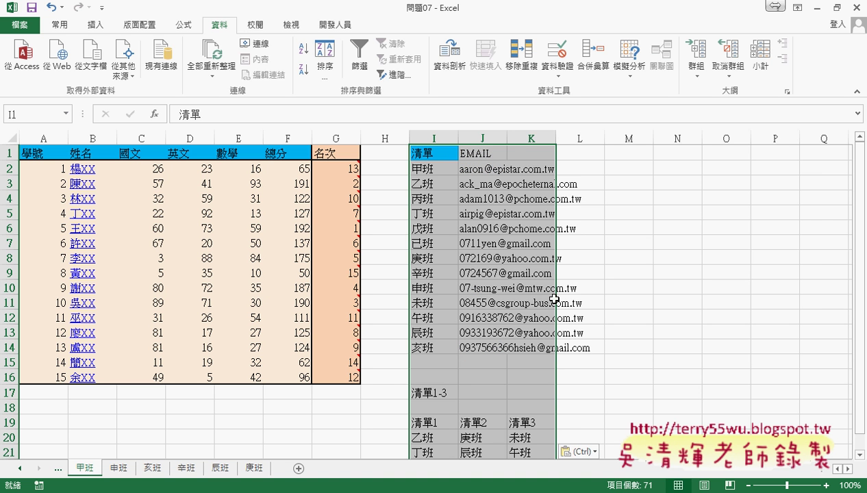
pyautogui.moveTo(506, 136); pyautogui.dragTo(579, 136)
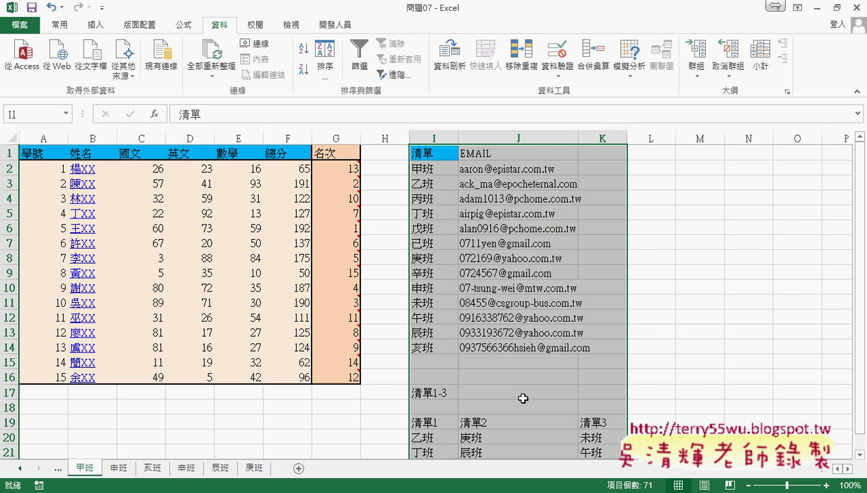
# - Delete the extra pasted tables in I17:K31, check columns I and J, then return to Google Docs
pyautogui.moveTo(518, 394); pyautogui.dragTo(518, 440)
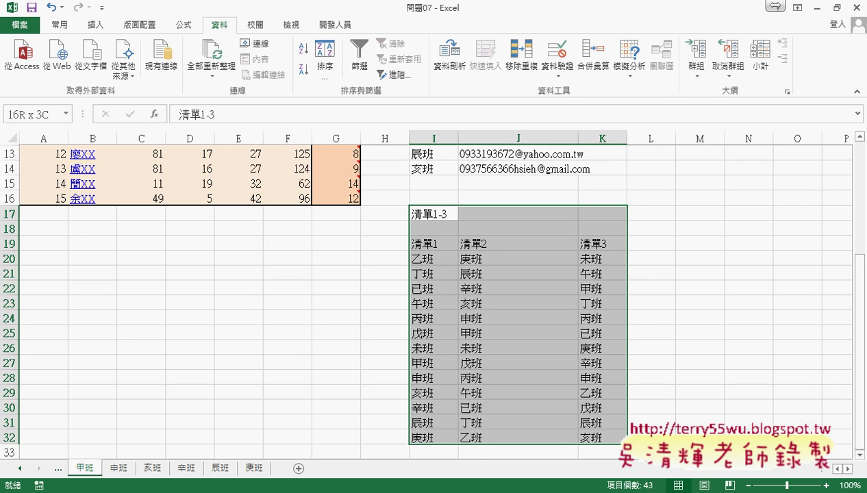
pyautogui.press('Delete')
pyautogui.scroll(4, 569, 322)
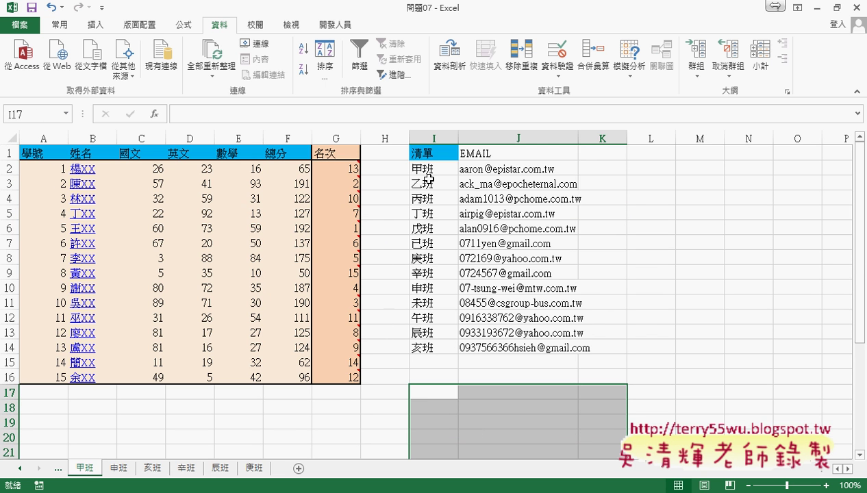
pyautogui.click(430, 138)
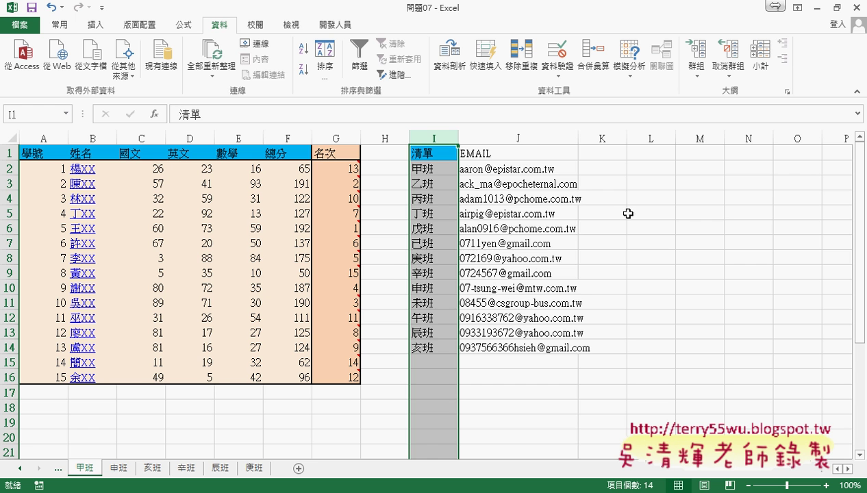
pyautogui.click(521, 137)
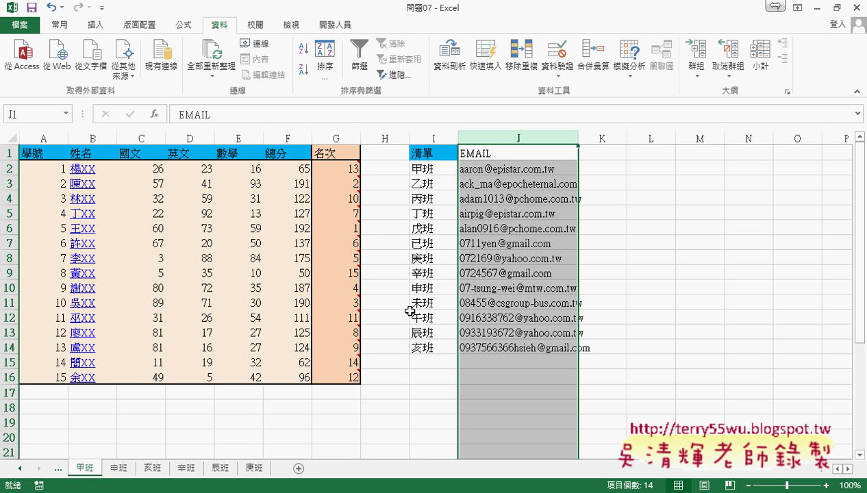
pyautogui.click(228, 489)
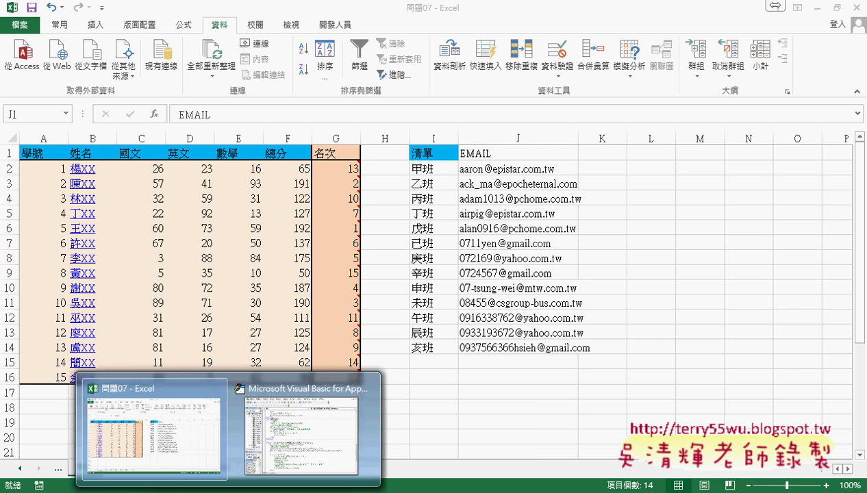
pyautogui.click(154, 424)
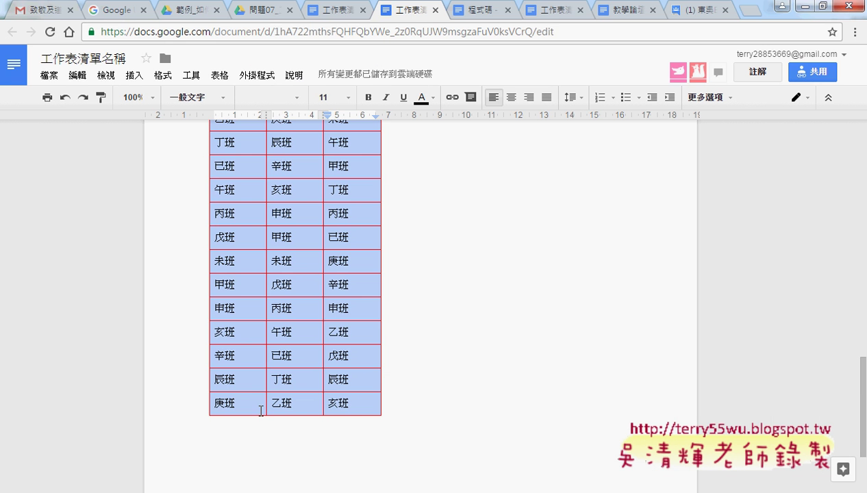
# - In the 程式碼 macro's recipient line, replace the sheet name 文字累加 with 甲班
pyautogui.click(482, 11)
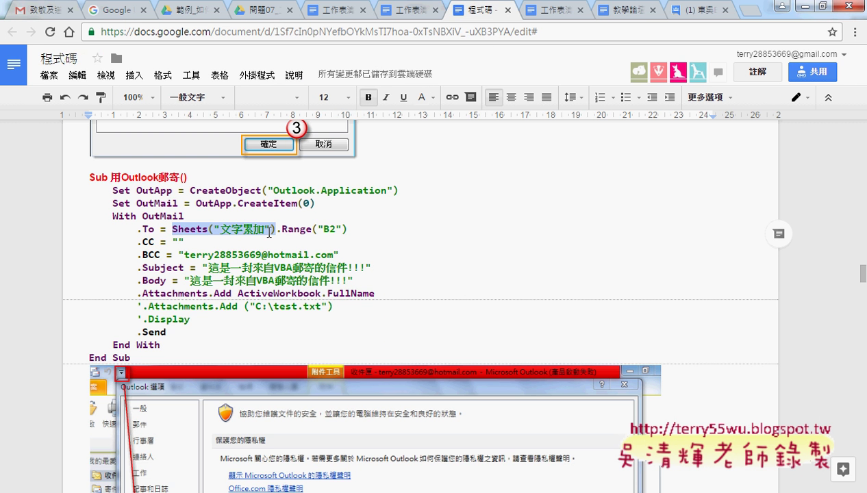
pyautogui.click(241, 229)
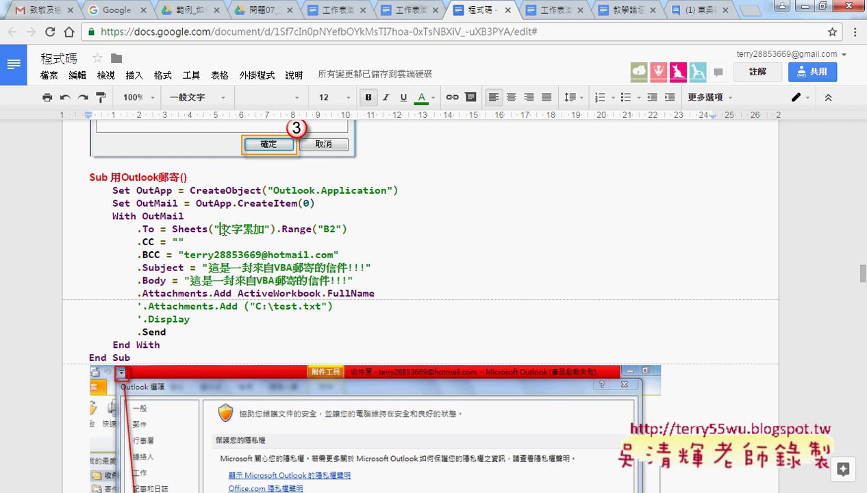
pyautogui.moveTo(218, 229); pyautogui.dragTo(267, 229)
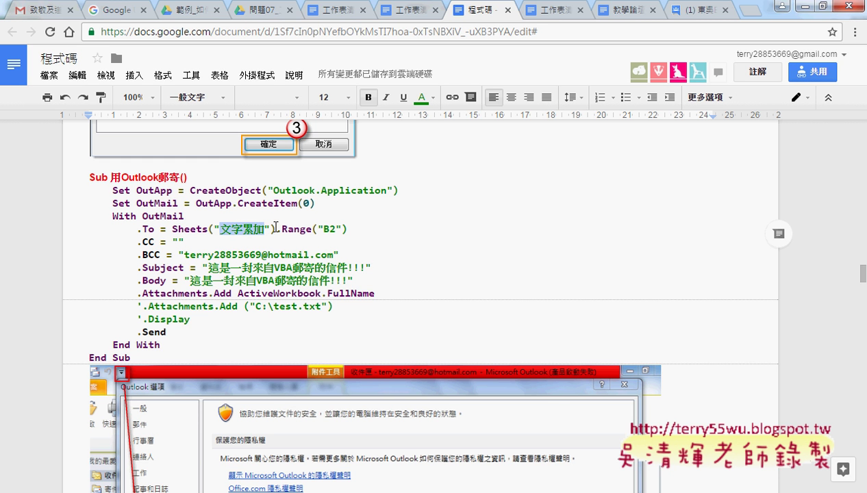
pyautogui.write('個')
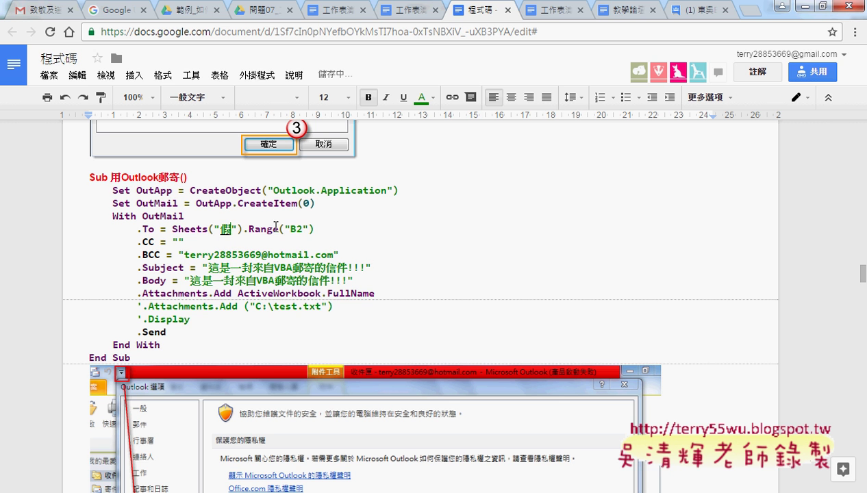
pyautogui.write('甲班')
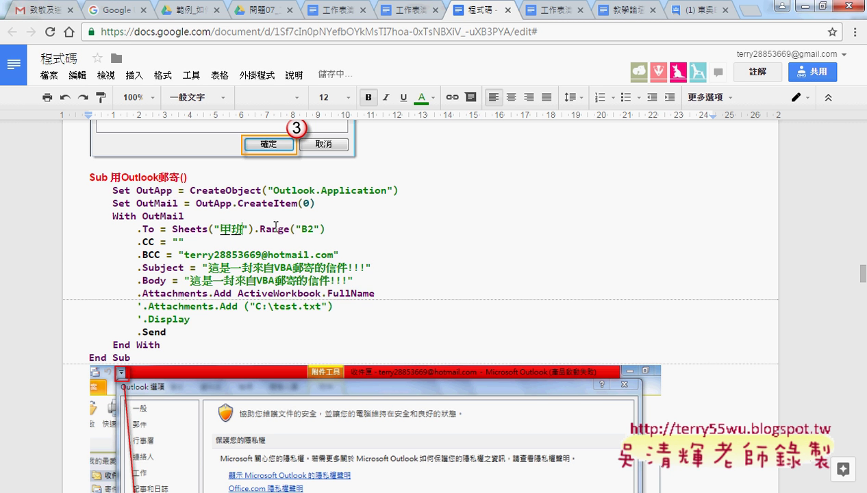
pyautogui.press('Return')
# - Change the recipient cell reference from Range("B2") to Range("J2")
pyautogui.press('Right')
pyautogui.press('Right')
pyautogui.press('Right')
pyautogui.press('Right')
pyautogui.press('Right')
pyautogui.press('Right')
pyautogui.press('Right')
pyautogui.press('Right')
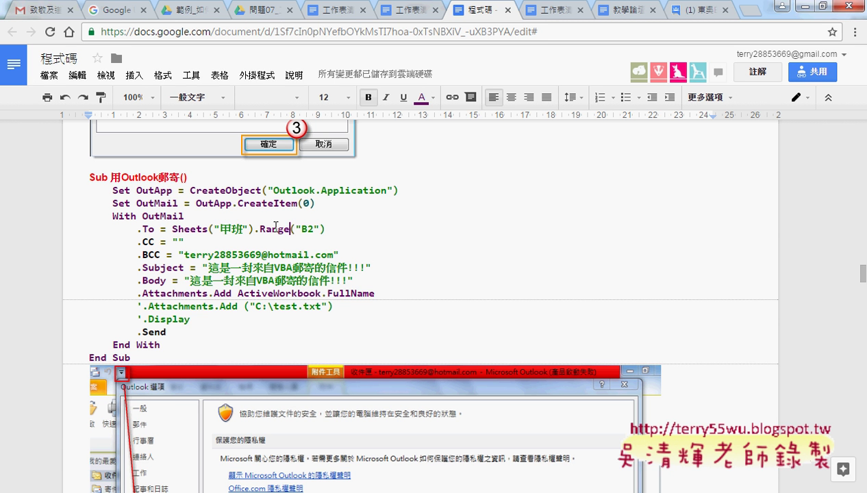
pyautogui.press('Right')
pyautogui.press('Right')
pyautogui.press('Right')
pyautogui.press('BackSpace')
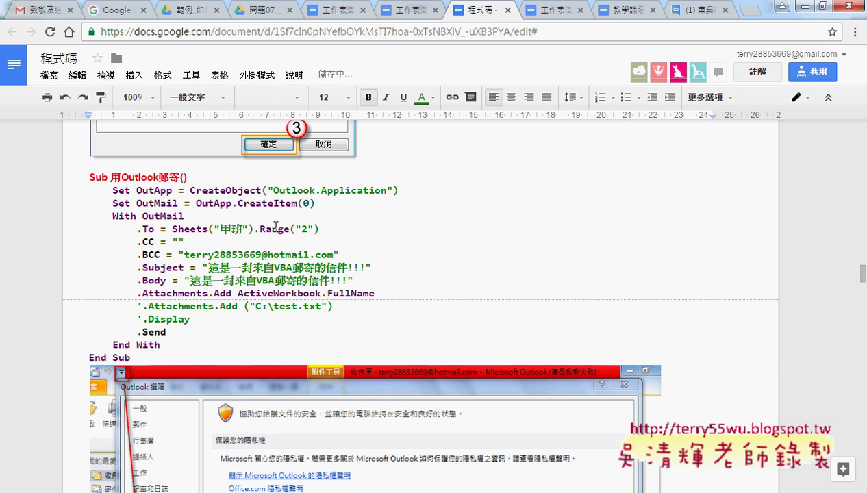
pyautogui.write('J')
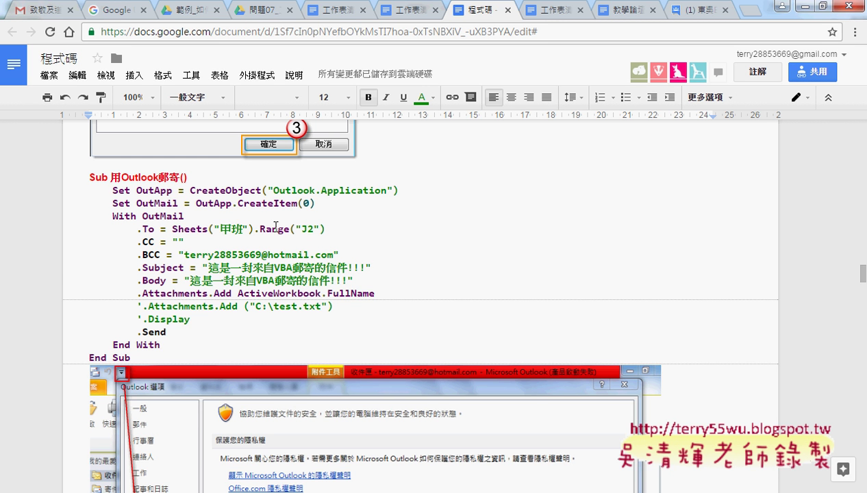
pyautogui.moveTo(259, 229); pyautogui.dragTo(326, 230)
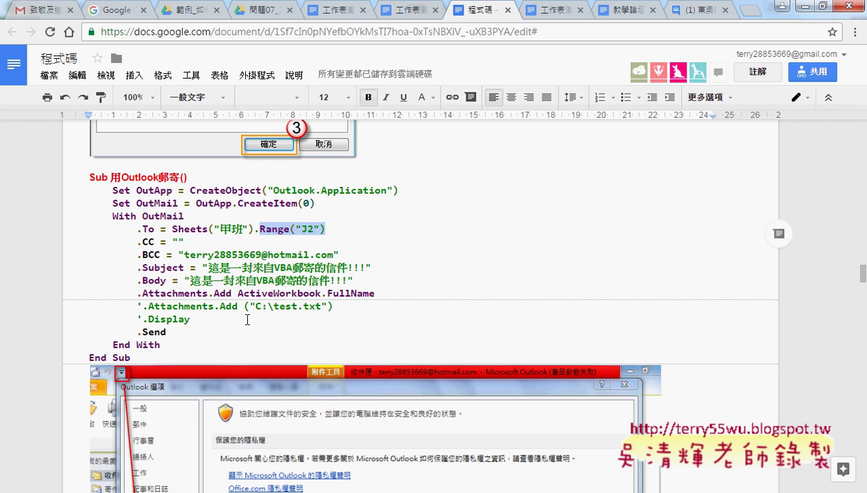
pyautogui.moveTo(228, 492)
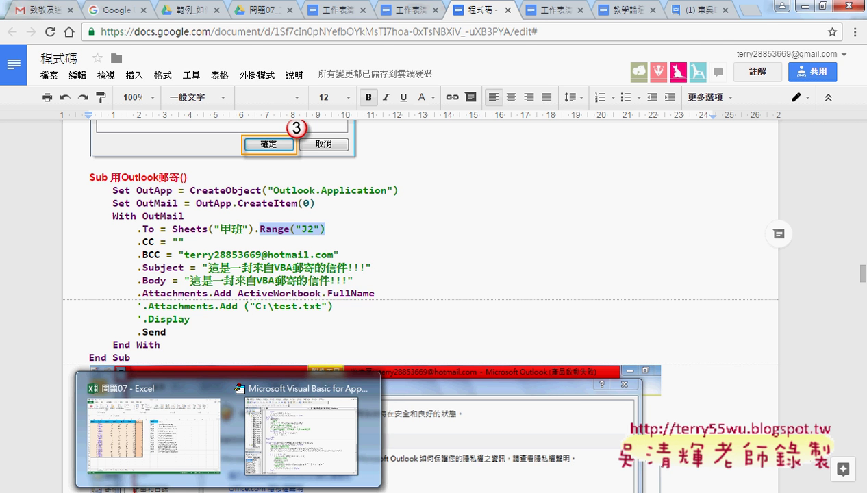
pyautogui.click(159, 435)
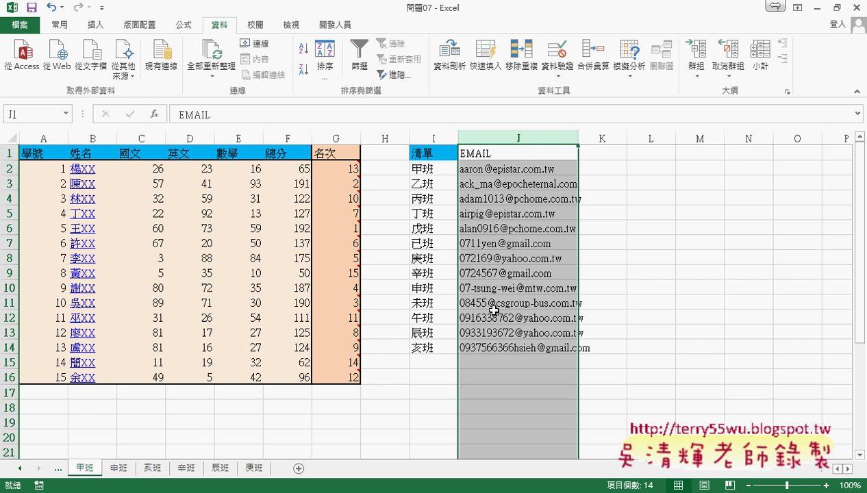
pyautogui.click(521, 169)
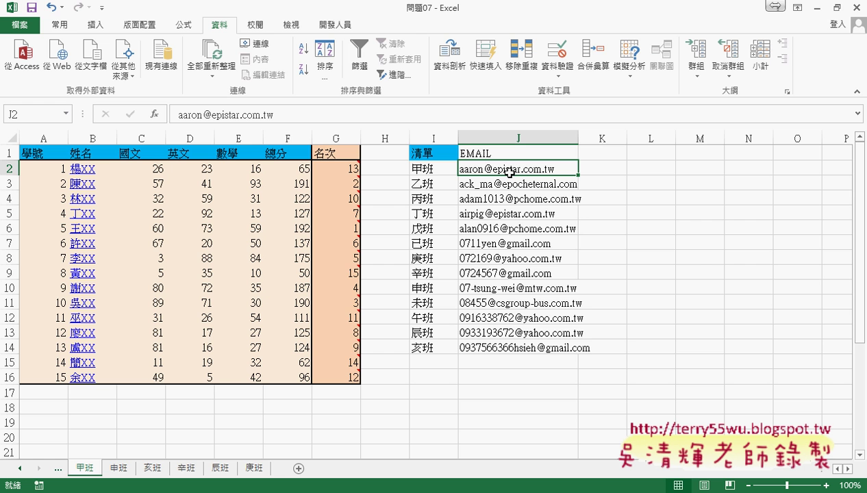
pyautogui.click(816, 8)
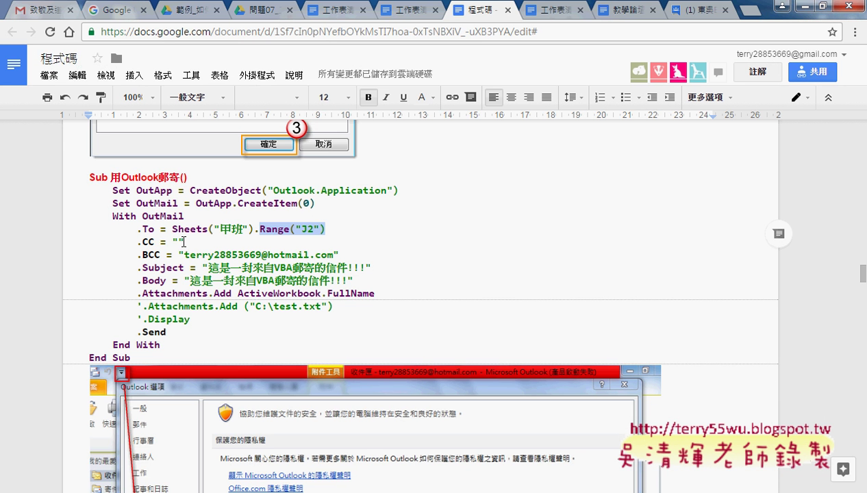
# - Review the CC and BCC lines and retype the BCC address's domain as gmail.com
pyautogui.moveTo(137, 241); pyautogui.dragTo(204, 242)
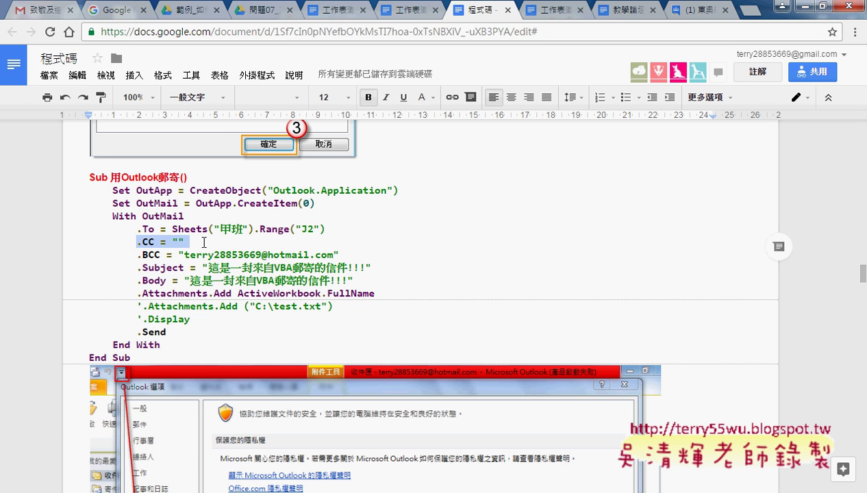
pyautogui.moveTo(338, 255); pyautogui.dragTo(137, 256)
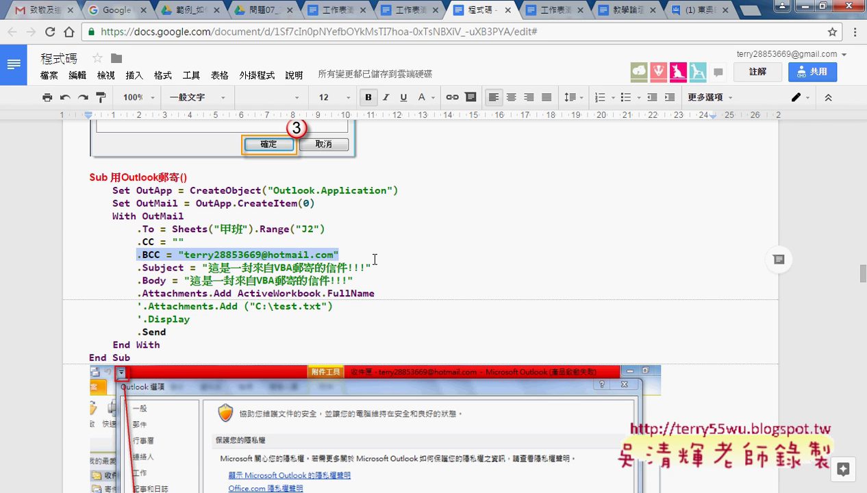
pyautogui.moveTo(284, 254); pyautogui.dragTo(270, 257)
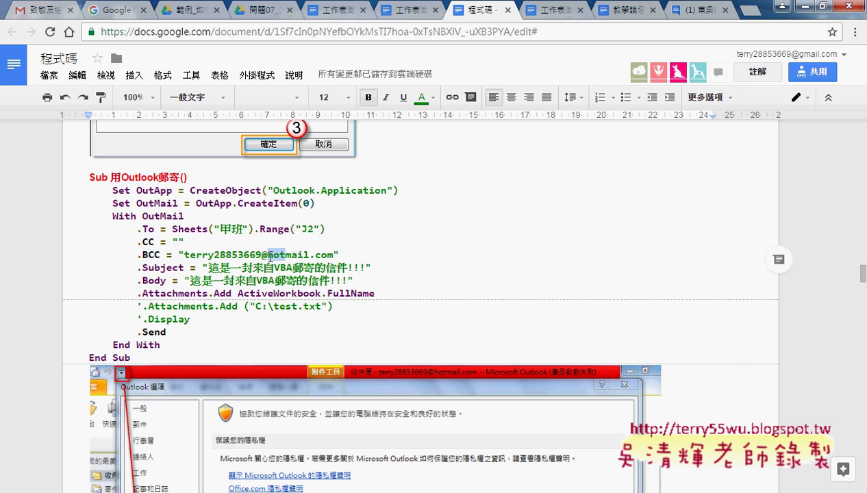
pyautogui.write('ㄐ')
pyautogui.write('g')
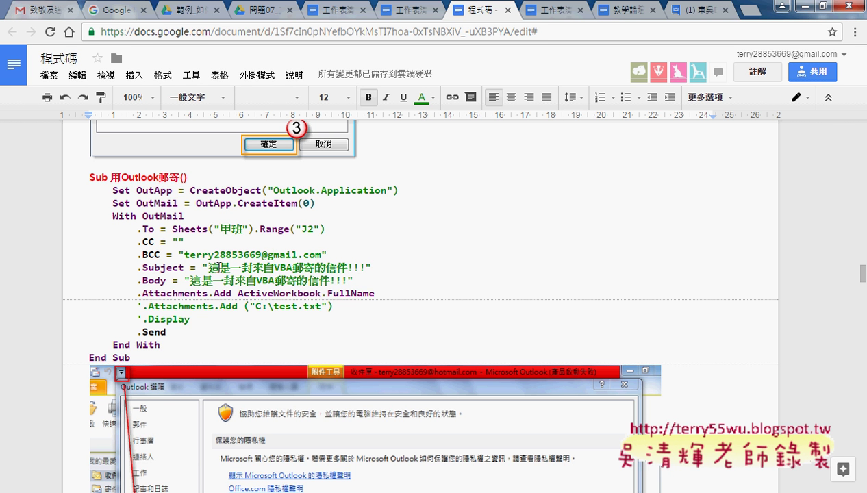
# - Walk through the macro's Subject, Body, attachment and .Send lines by highlighting each
pyautogui.moveTo(207, 267); pyautogui.dragTo(364, 267)
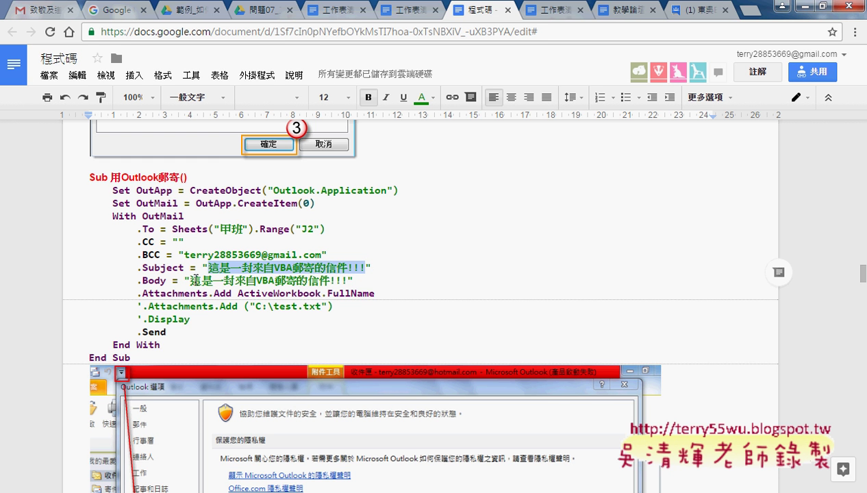
pyautogui.click(175, 269)
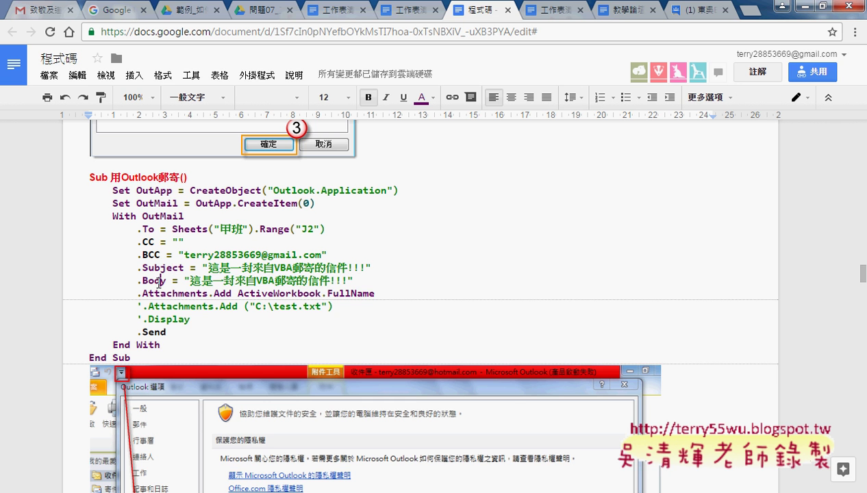
pyautogui.moveTo(190, 281); pyautogui.dragTo(348, 282)
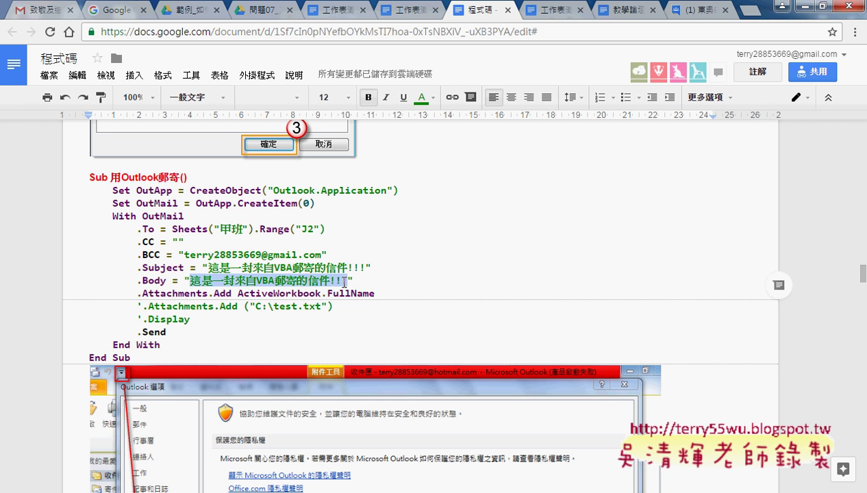
pyautogui.scroll(-1, 429, 284)
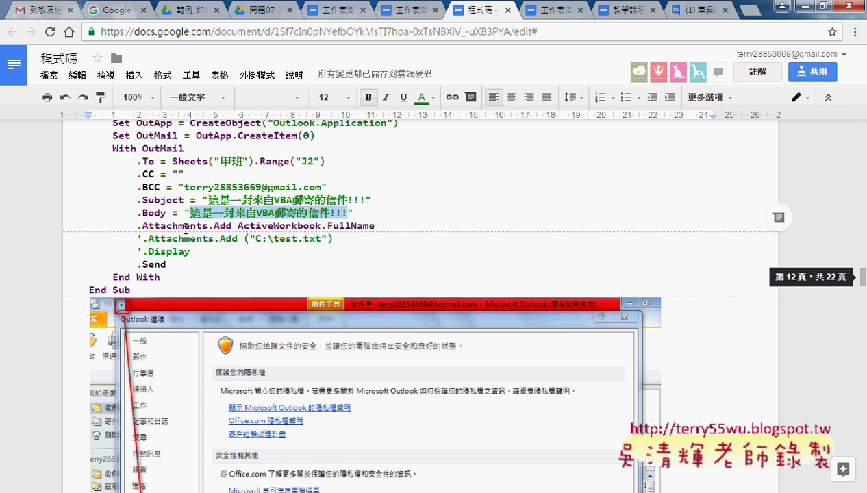
pyautogui.moveTo(143, 226); pyautogui.dragTo(375, 227)
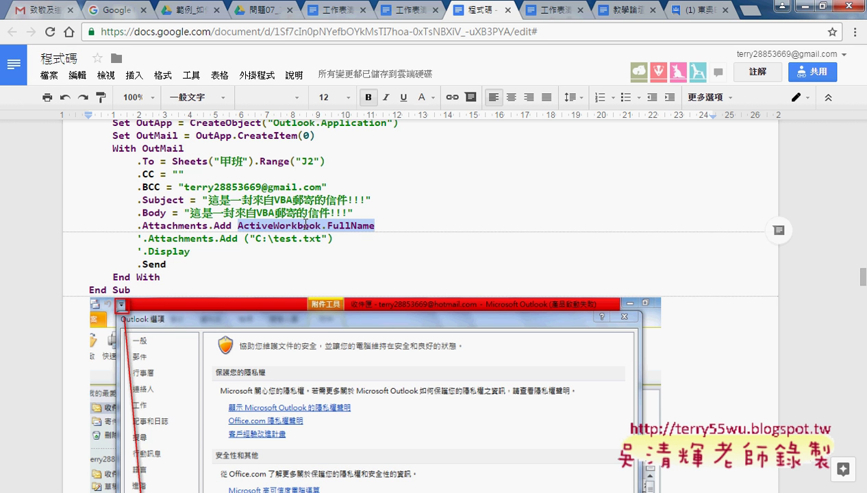
pyautogui.click(166, 267)
pyautogui.moveTo(166, 266); pyautogui.dragTo(136, 267)
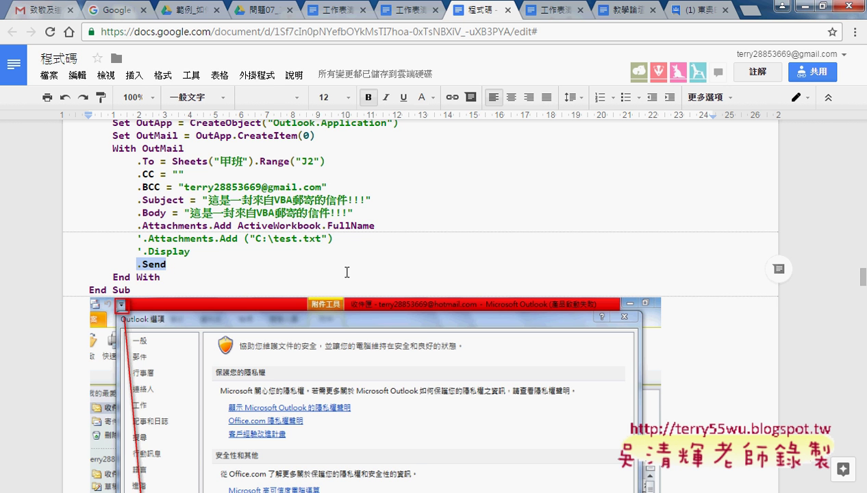
pyautogui.scroll(1, 346, 273)
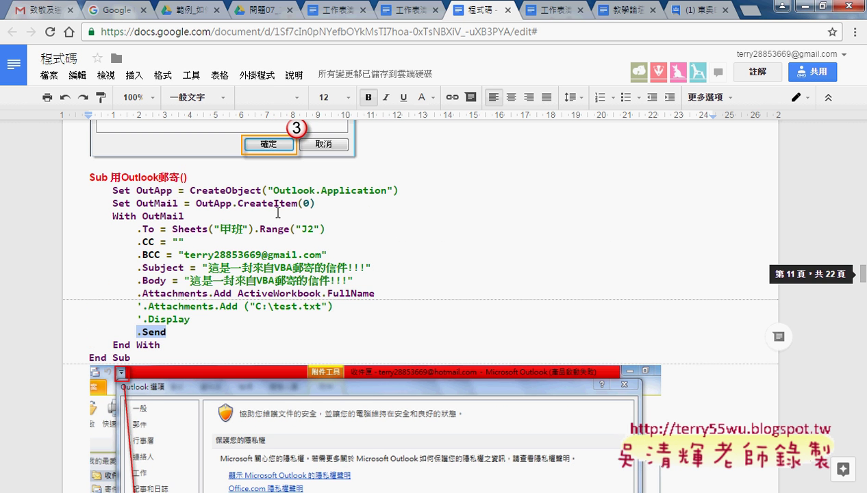
pyautogui.click(219, 191)
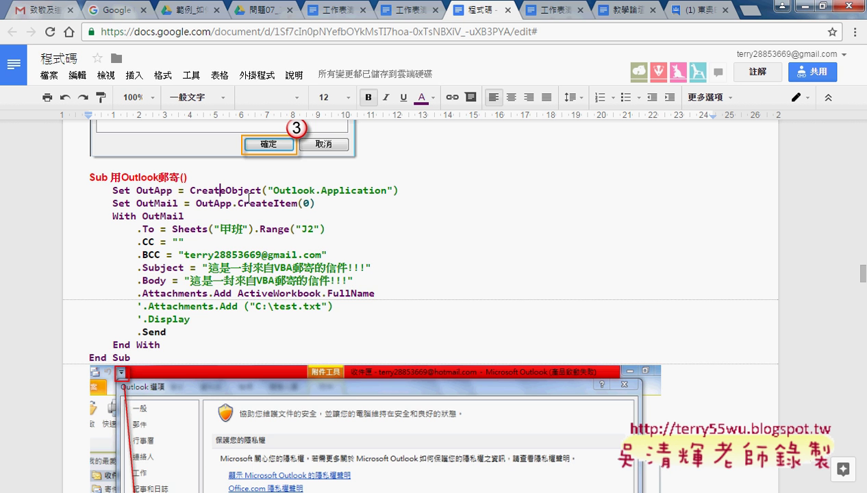
pyautogui.scroll(-2, 617, 217)
pyautogui.scroll(-2, 632, 216)
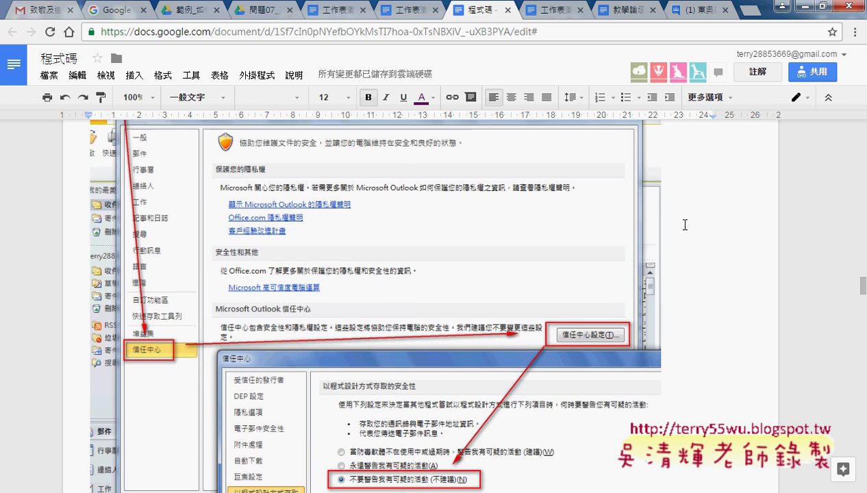
pyautogui.scroll(-1, 685, 225)
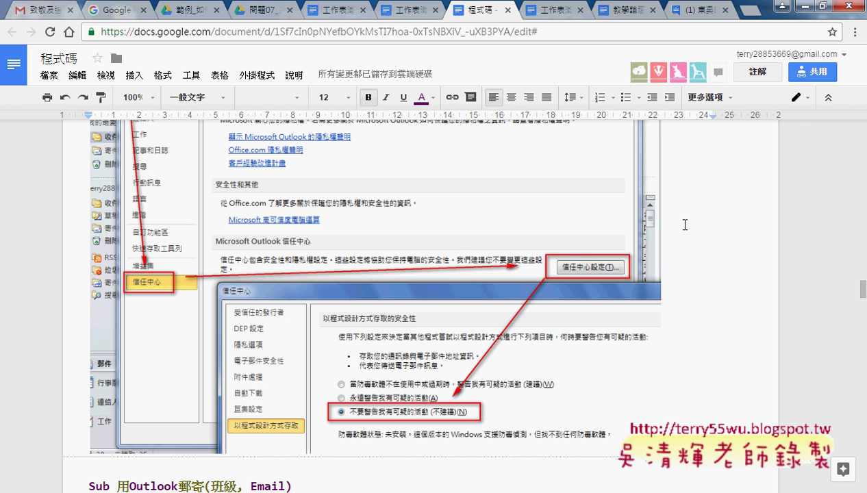
pyautogui.scroll(1, 182, 287)
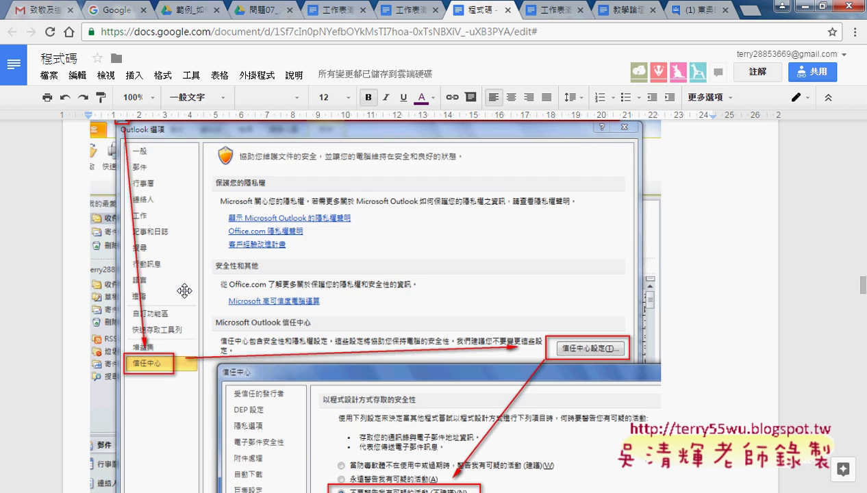
pyautogui.scroll(1, 184, 290)
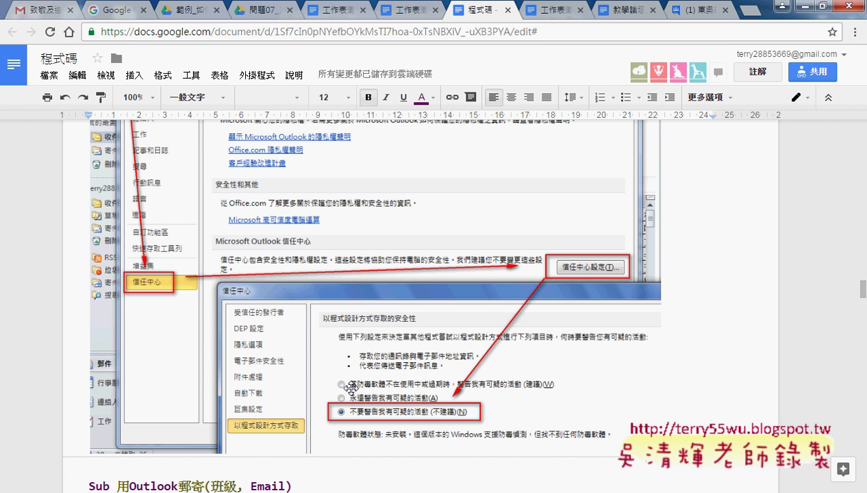
pyautogui.scroll(-1, 351, 387)
pyautogui.scroll(-2, 351, 387)
pyautogui.scroll(-1, 352, 388)
pyautogui.scroll(-1, 352, 389)
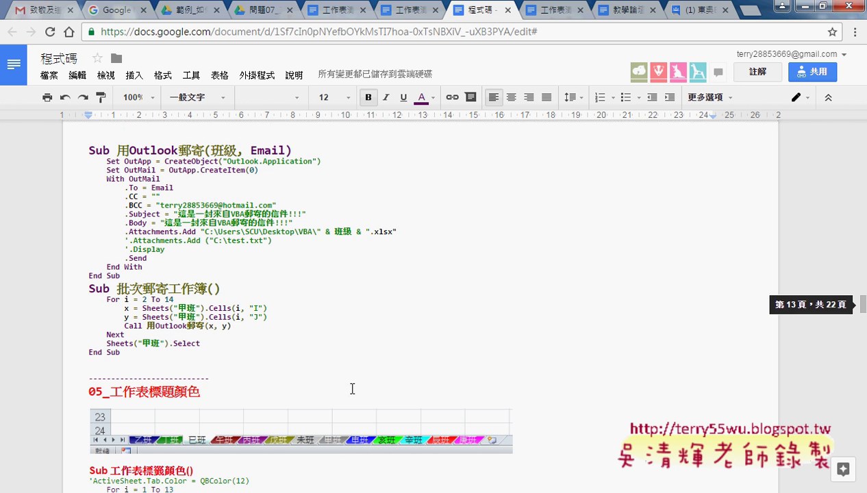